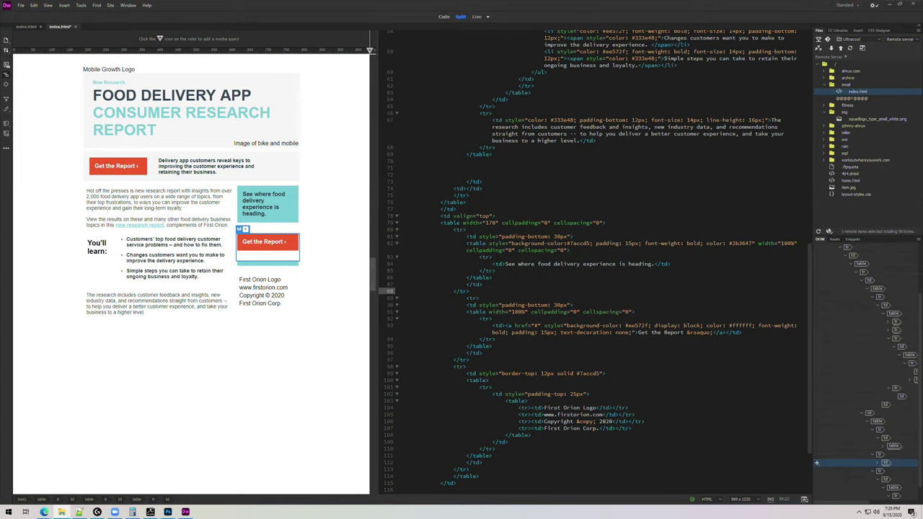
Switch to Photoshop and marquee the Mobile Growth Association logo in the email mockup to gauge its size
{"action": "left_click", "coordinate": [62, 512]}
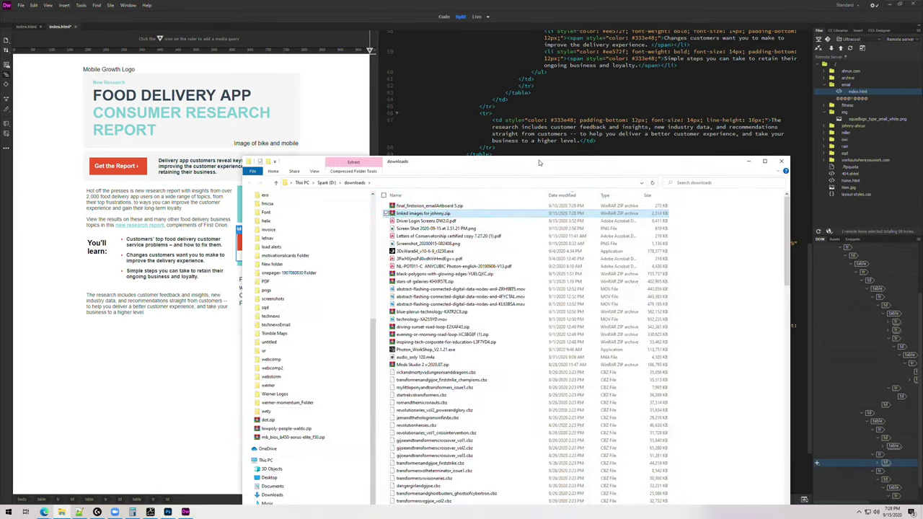
{"action": "left_click", "coordinate": [747, 161]}
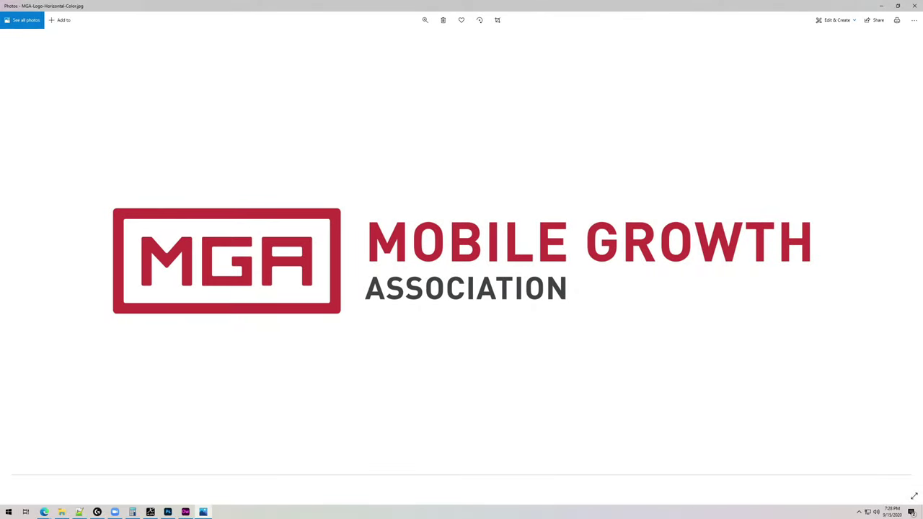
{"action": "left_click", "coordinate": [167, 512]}
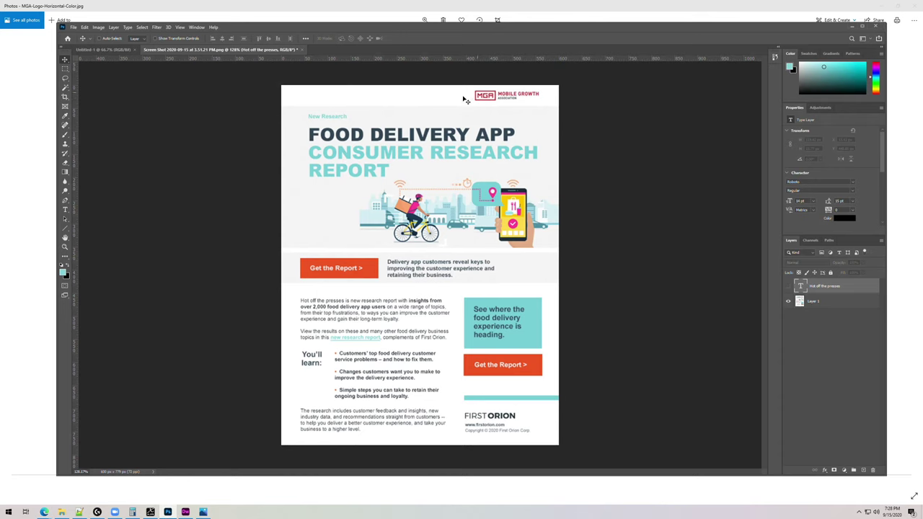
{"action": "left_click", "coordinate": [65, 69]}
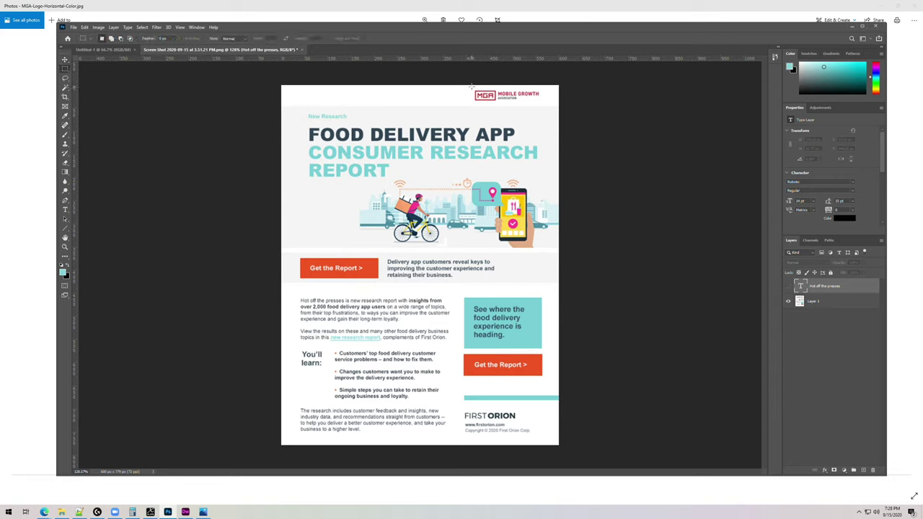
{"action": "left_click_drag", "start_coordinate": [471, 87], "coordinate": [545, 104]}
{"action": "left_click", "coordinate": [104, 51]}
{"action": "left_click", "coordinate": [171, 49]}
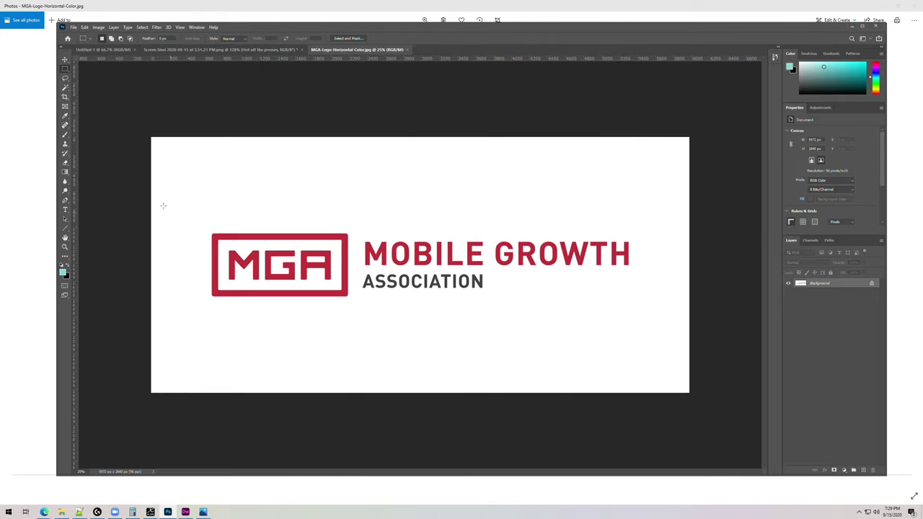
Crop the MGA-Logo-Horizontal-Color.jpg canvas tightly around the logo, to about 4740 × 800 px
{"action": "key", "text": "c"}
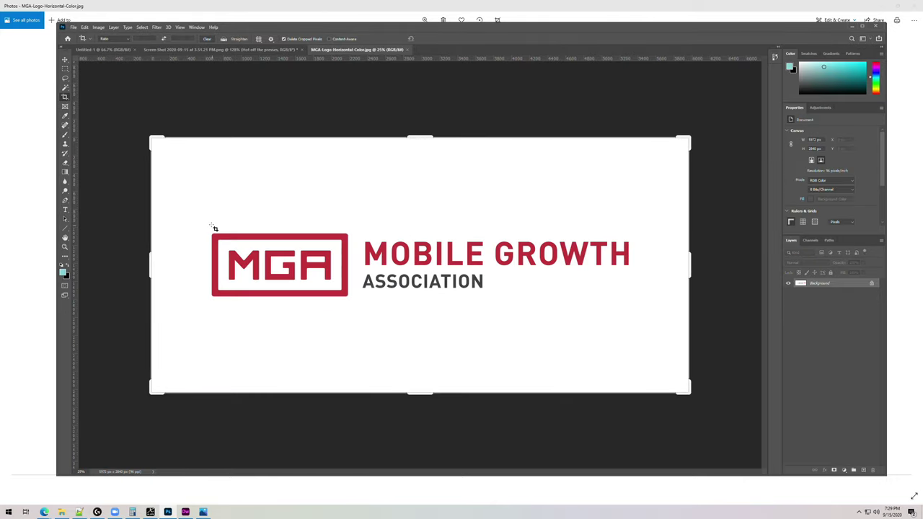
{"action": "left_click_drag", "start_coordinate": [150, 267], "coordinate": [175, 270]}
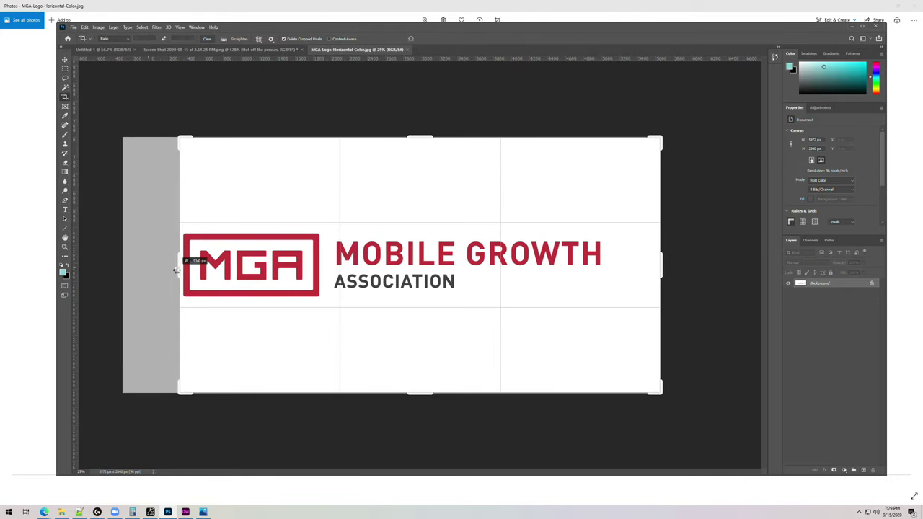
{"action": "left_click_drag", "start_coordinate": [661, 265], "coordinate": [630, 259]}
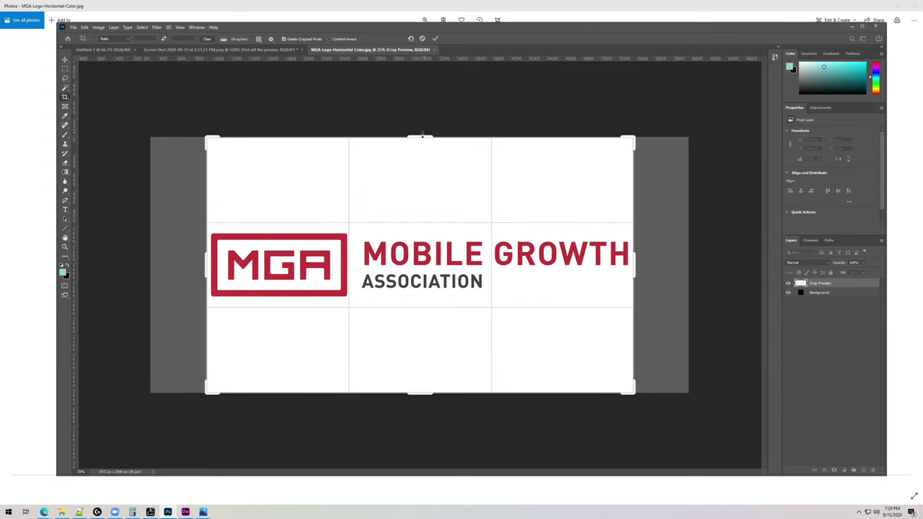
{"action": "left_click_drag", "start_coordinate": [422, 134], "coordinate": [426, 181]}
{"action": "left_click_drag", "start_coordinate": [436, 346], "coordinate": [434, 307]}
{"action": "key", "text": "Return"}
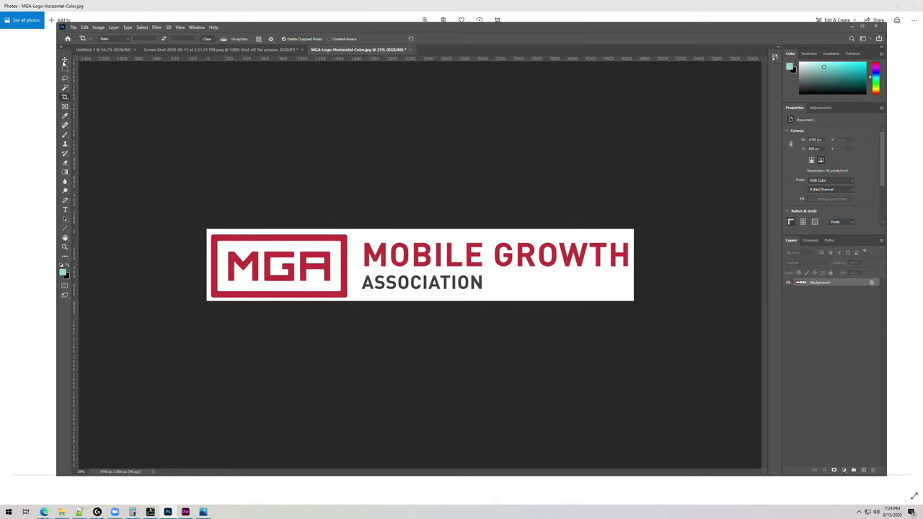
{"action": "left_click", "coordinate": [64, 61]}
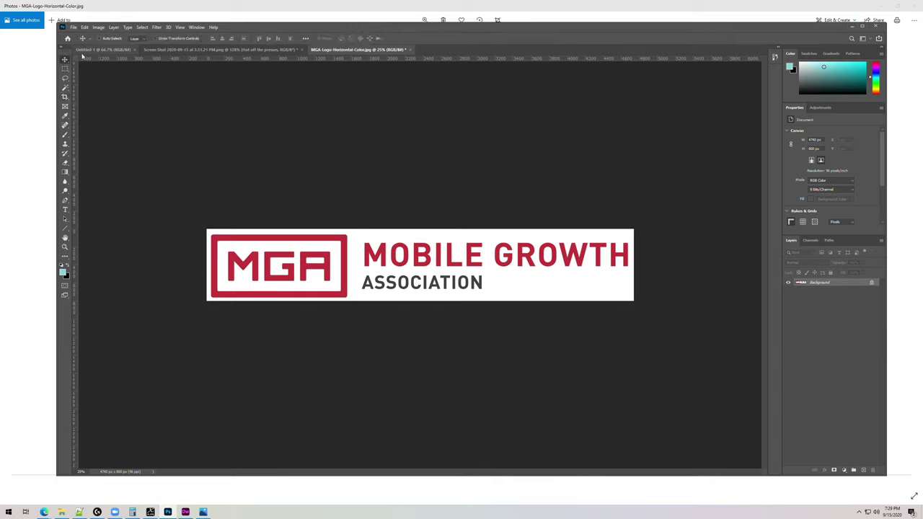
In the logo's Image Size settings, set the resolution to 72 pixels/inch and the width to 160 pixels
{"action": "left_click", "coordinate": [98, 28]}
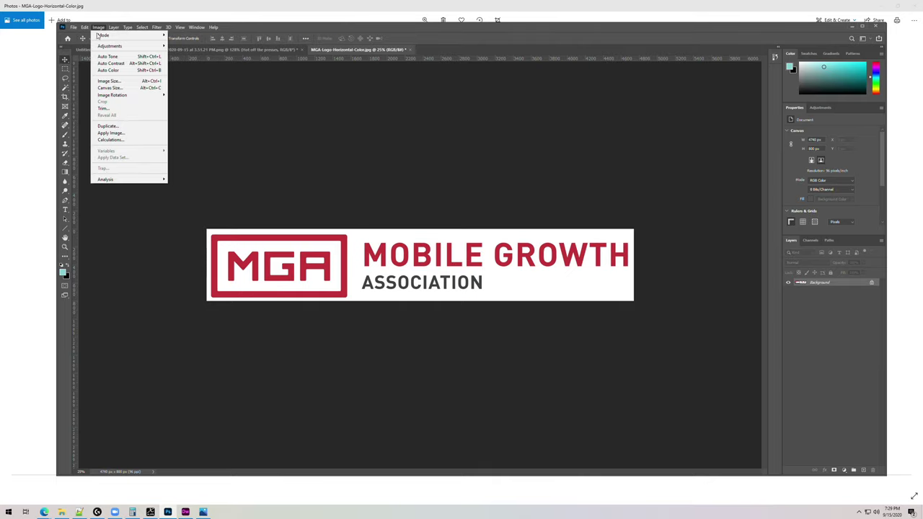
{"action": "left_click", "coordinate": [108, 81]}
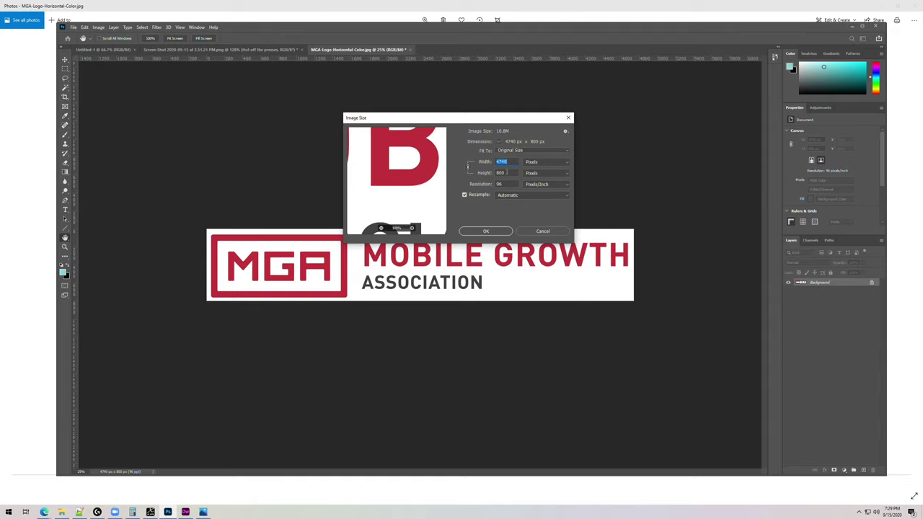
{"action": "key", "text": "Tab"}
{"action": "key", "text": "Tab"}
{"action": "type", "text": "72"}
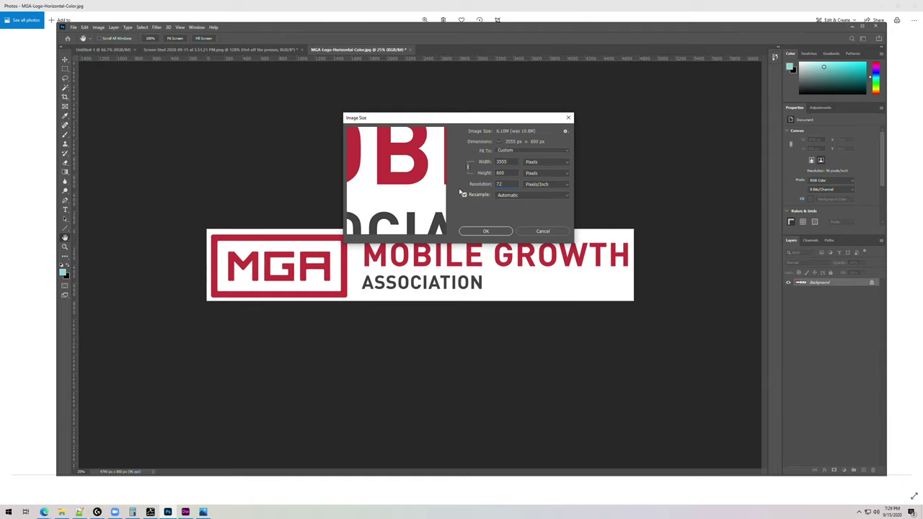
{"action": "key", "text": "shift+Tab"}
{"action": "key", "text": "shift+Tab"}
{"action": "type", "text": "160"}
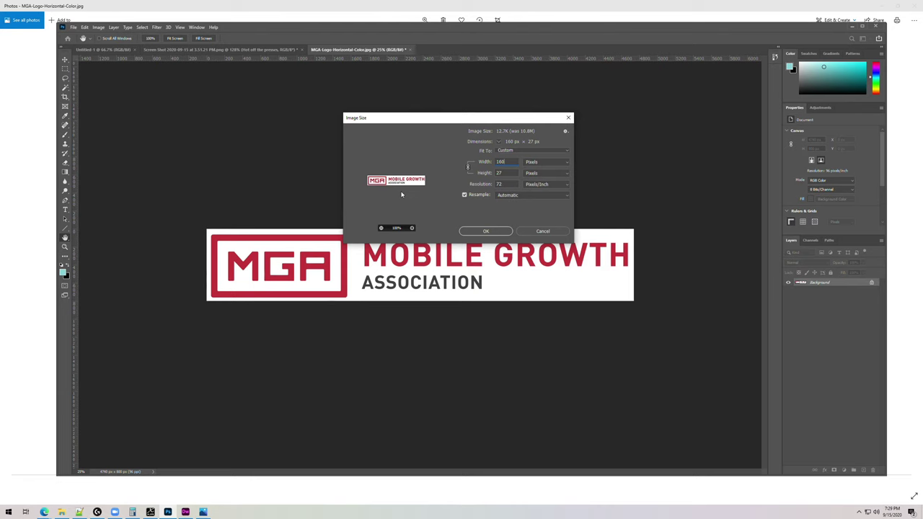
Check the logo space in the Dreamweaver email layout and, back in Photoshop, resize the logo to 250 pixels wide
{"action": "left_click", "coordinate": [186, 512]}
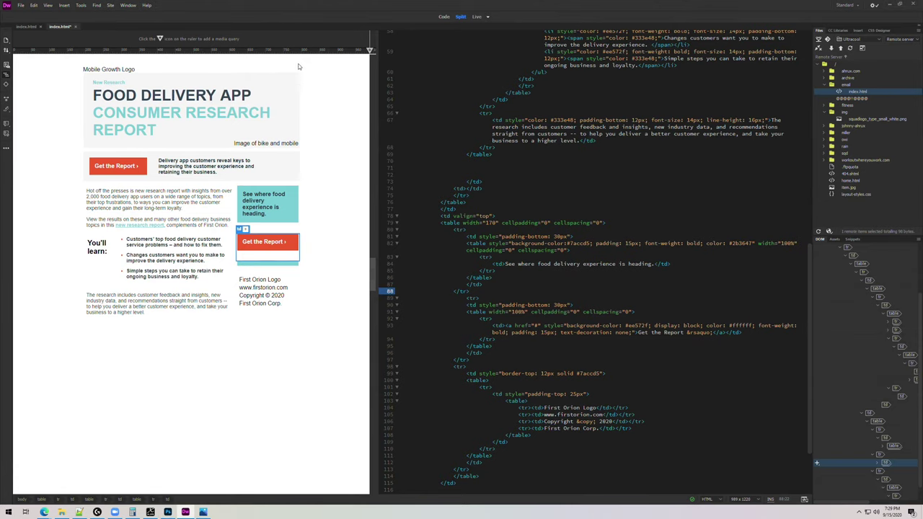
{"action": "left_click", "coordinate": [167, 512]}
{"action": "double_click", "coordinate": [506, 161]}
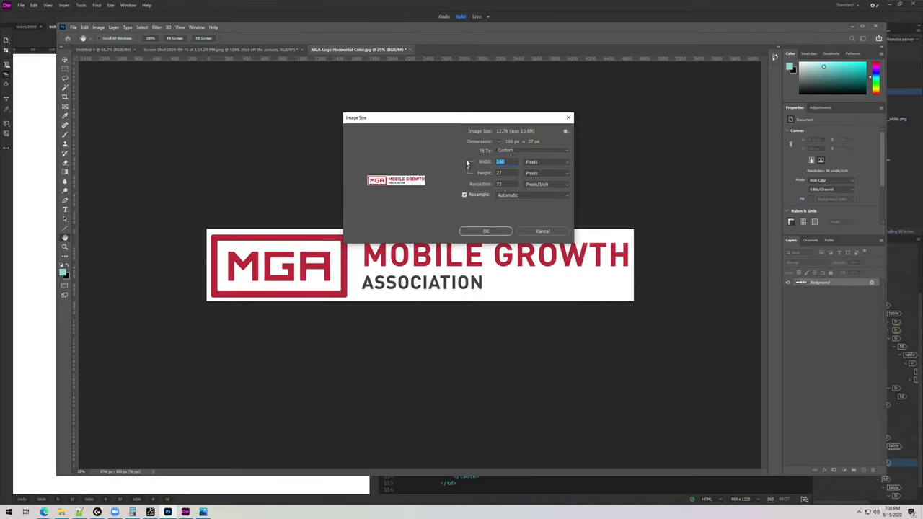
{"action": "type", "text": "250"}
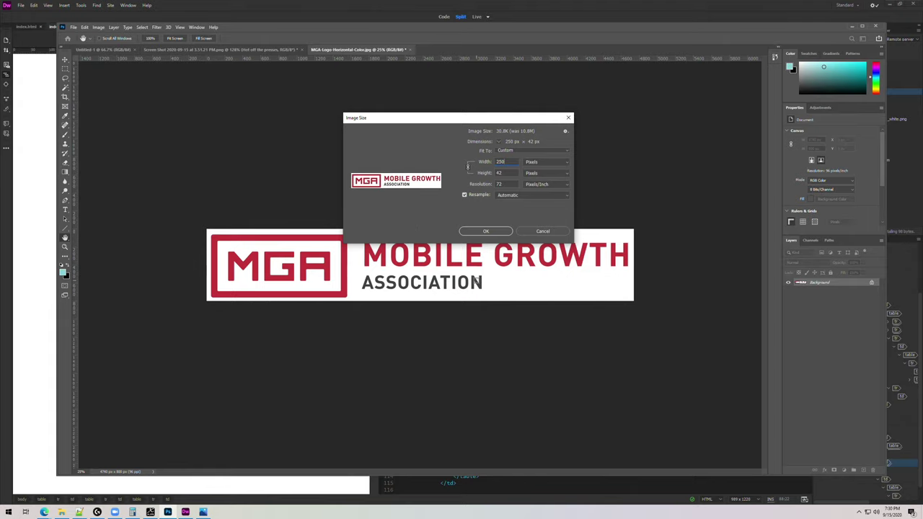
{"action": "left_click", "coordinate": [485, 230]}
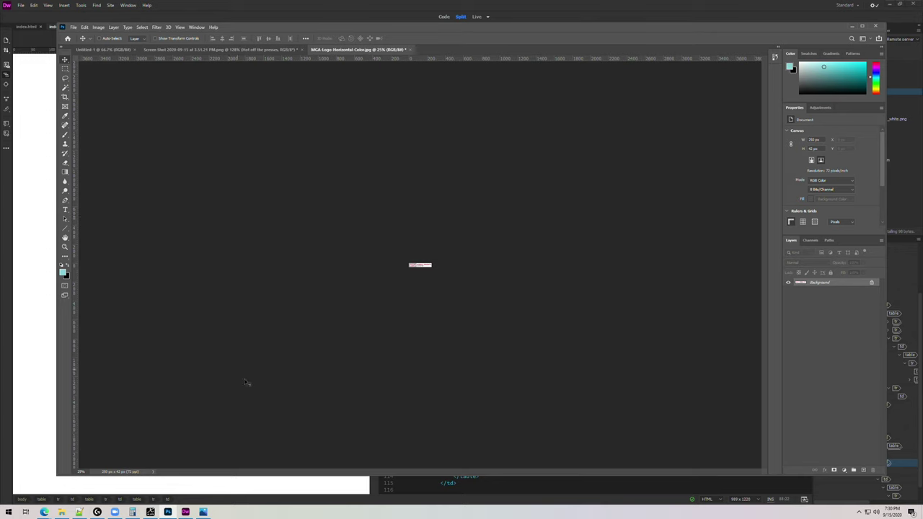
Start a Save for Web export of the resized logo and set its format to GIF
{"action": "key", "text": "ctrl+0"}
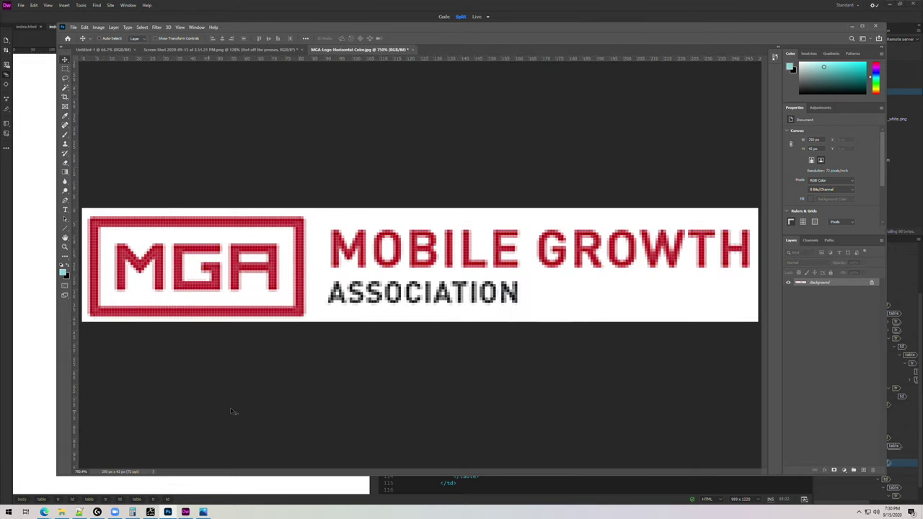
{"action": "key", "text": "ctrl+1"}
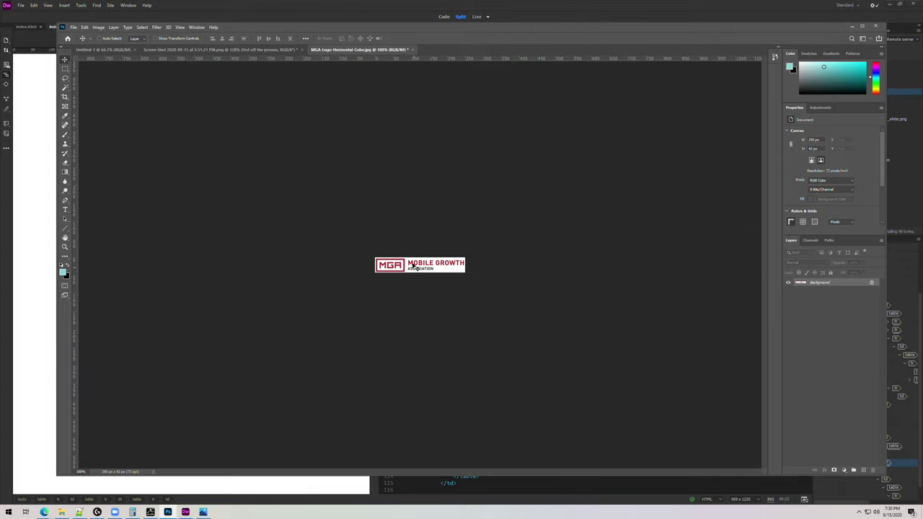
{"action": "scroll", "coordinate": [425, 248], "scroll_direction": "up", "scroll_amount": 5}
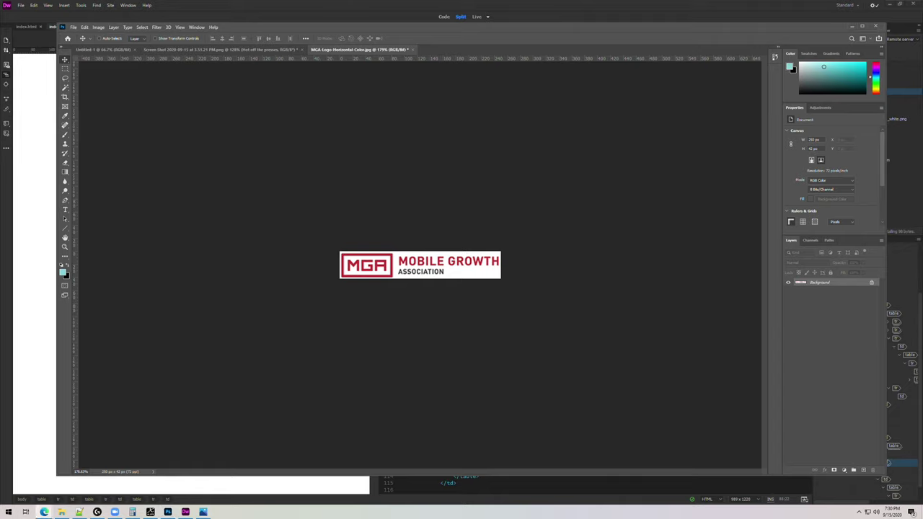
{"action": "left_click", "coordinate": [74, 27]}
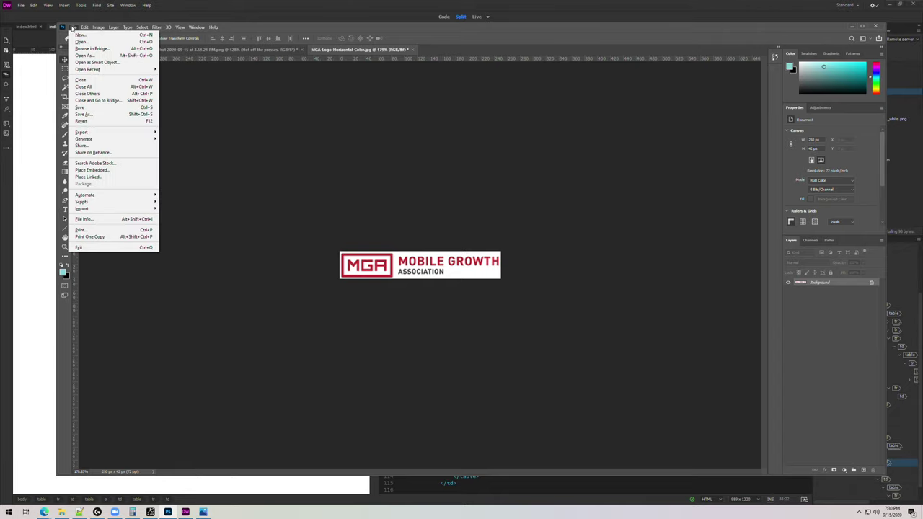
{"action": "mouse_move", "coordinate": [112, 134]}
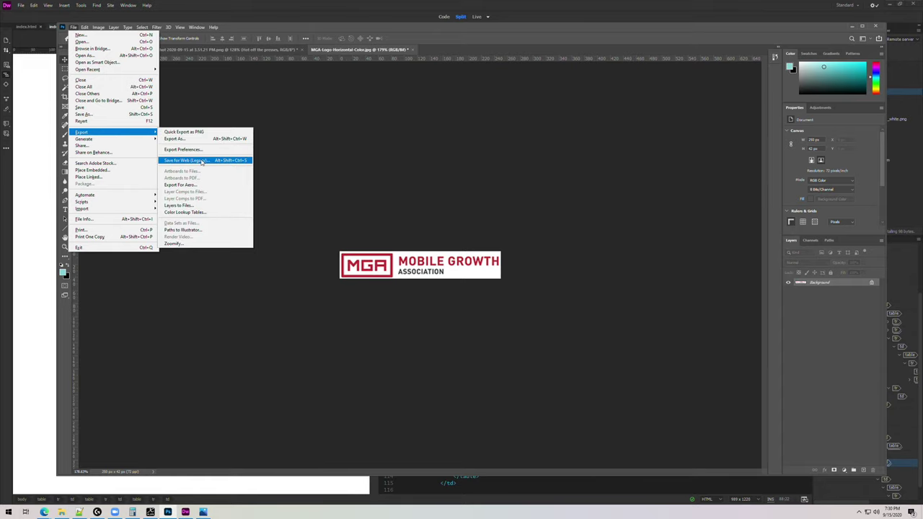
{"action": "left_click", "coordinate": [202, 161]}
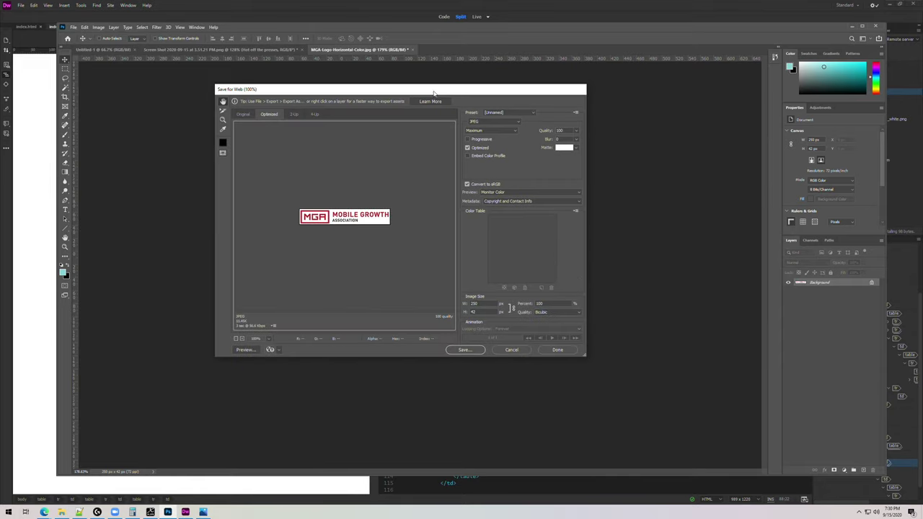
{"action": "left_click_drag", "start_coordinate": [434, 93], "coordinate": [538, 95]}
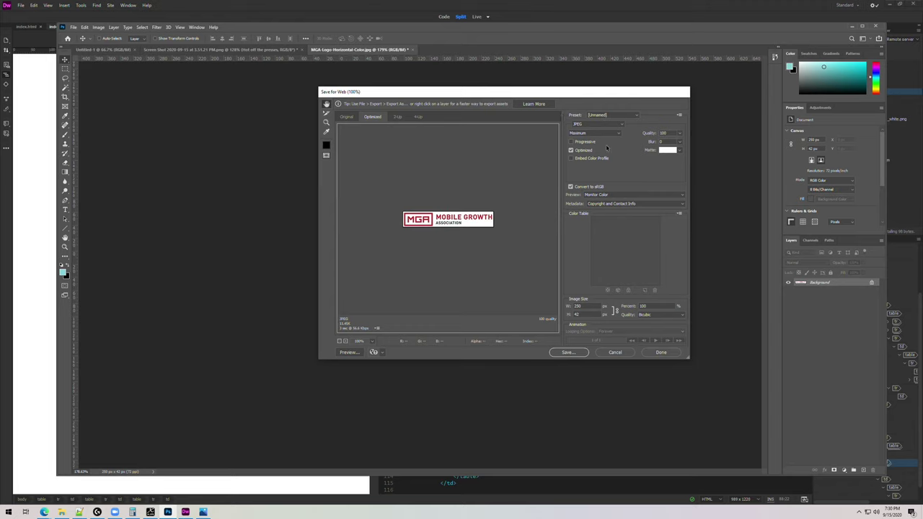
{"action": "key", "text": "Up"}
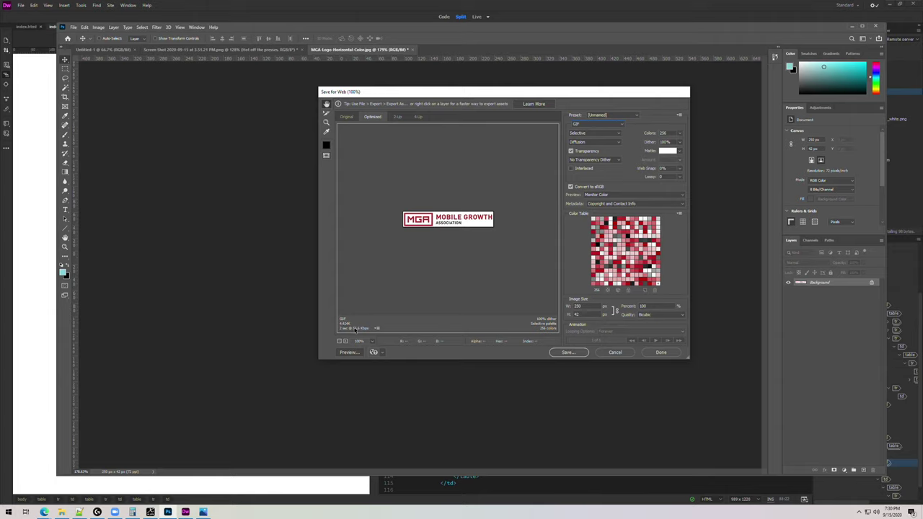
Compare 32, 16 and 8 colors for the GIF palette and settle on 16 colors
{"action": "left_click", "coordinate": [680, 132]}
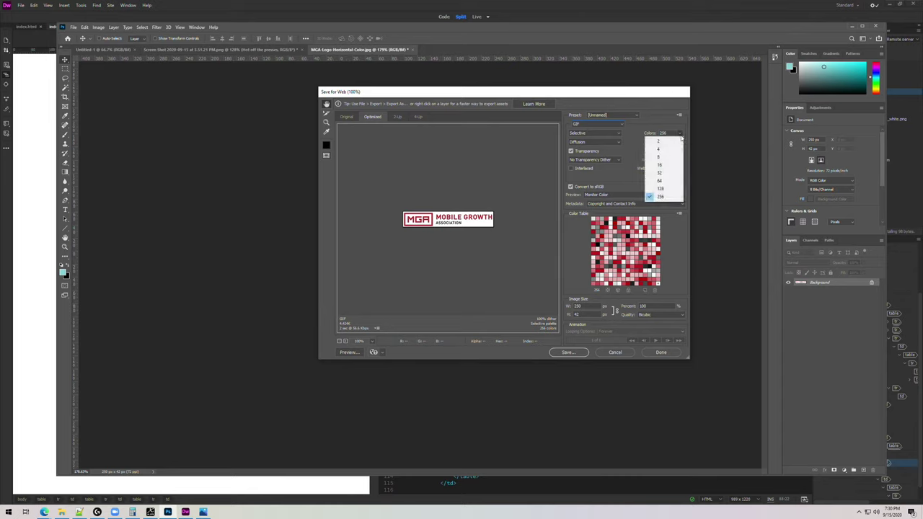
{"action": "left_click", "coordinate": [667, 173]}
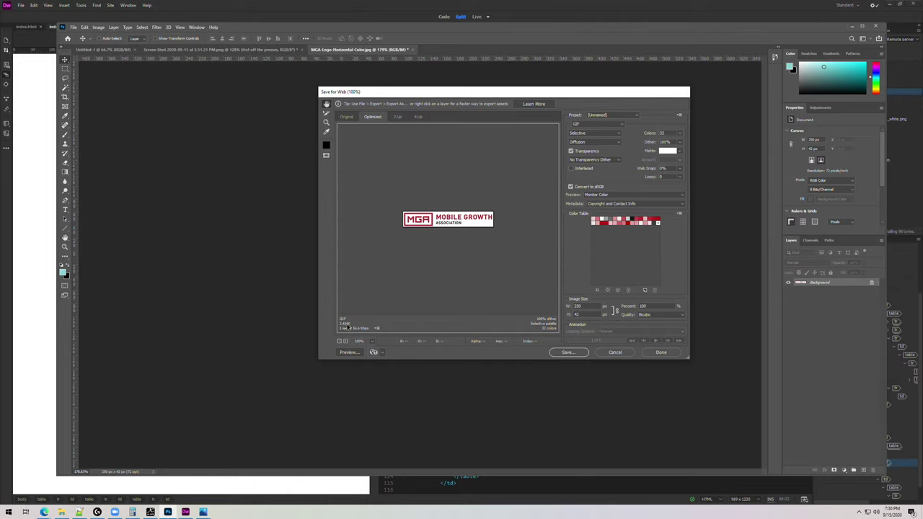
{"action": "left_click", "coordinate": [680, 134]}
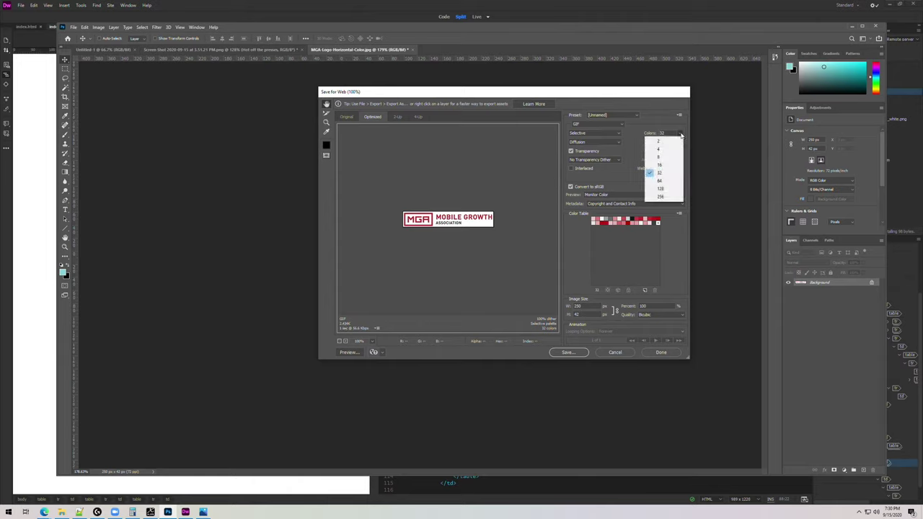
{"action": "left_click", "coordinate": [662, 167]}
{"action": "left_click", "coordinate": [677, 134]}
{"action": "left_click", "coordinate": [661, 157]}
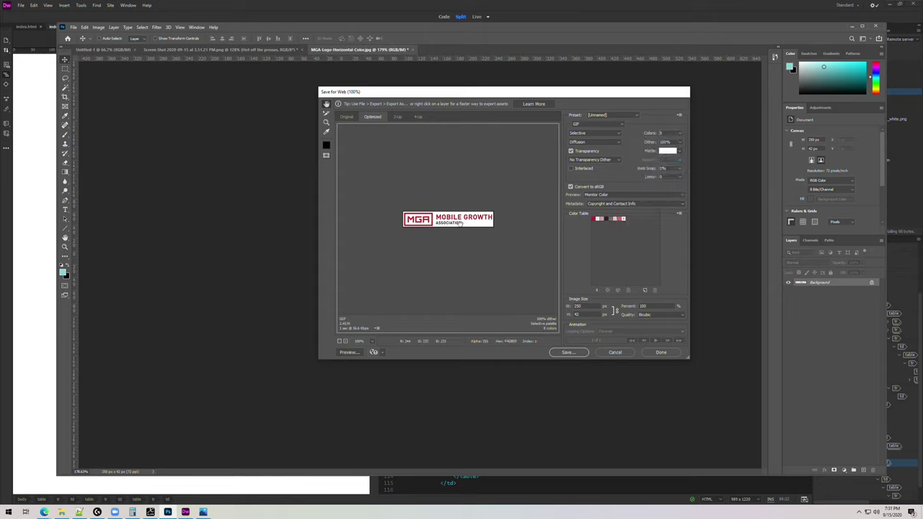
{"action": "left_click", "coordinate": [679, 134]}
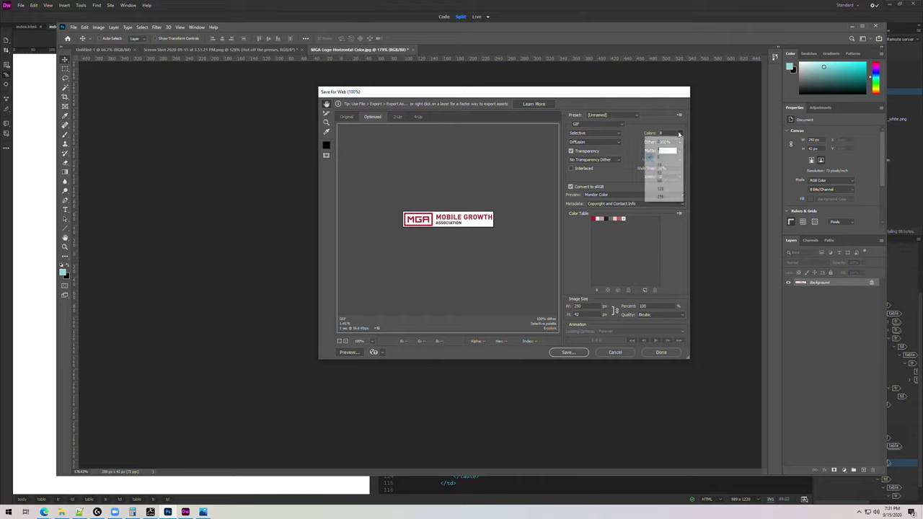
{"action": "left_click", "coordinate": [659, 165]}
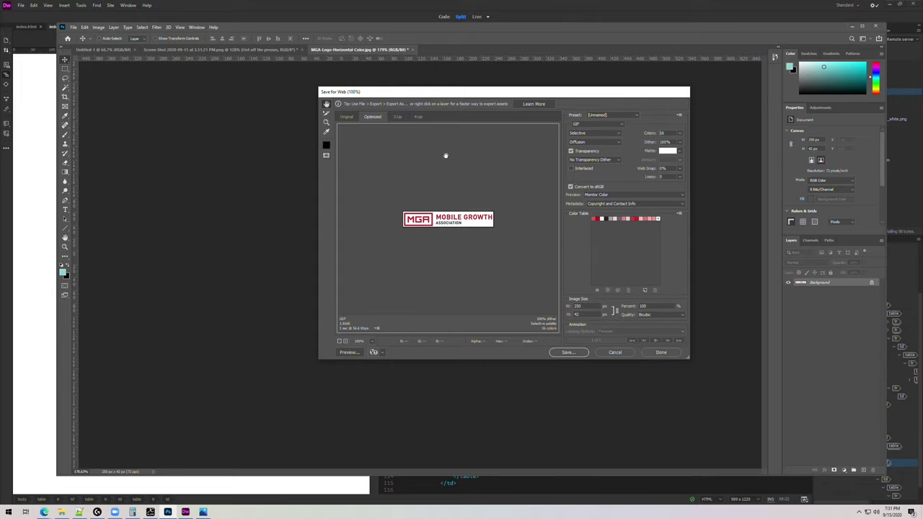
Save the optimized Mobile Growth Association logo GIF in the linked images folder as mga-250
{"action": "left_click", "coordinate": [567, 352]}
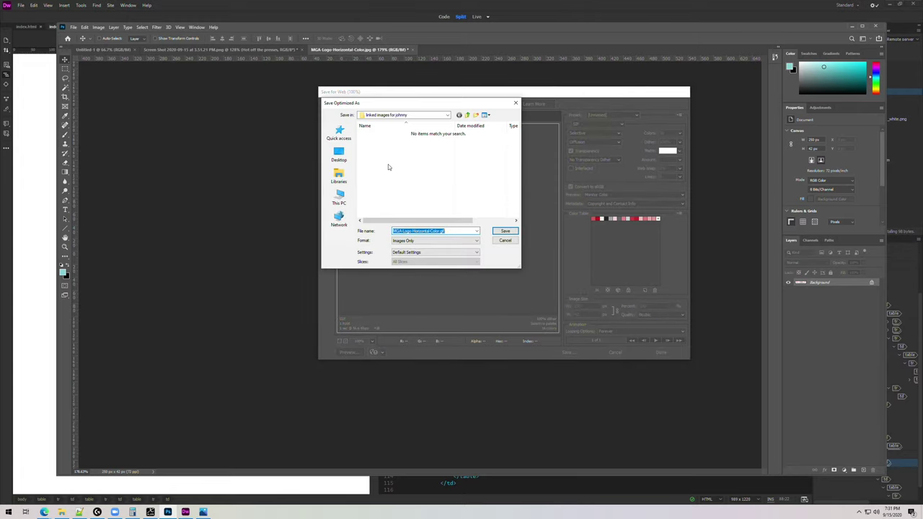
{"action": "type", "text": "mga"}
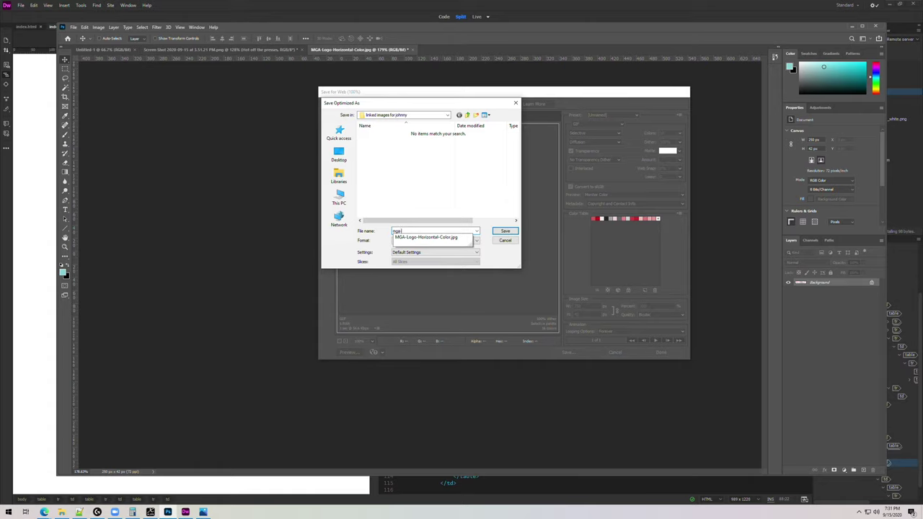
{"action": "type", "text": "-250"}
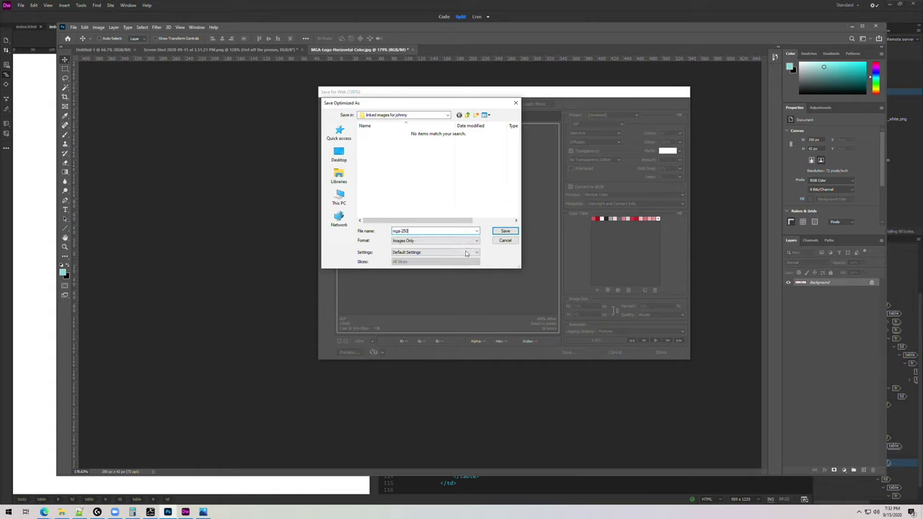
{"action": "left_click", "coordinate": [505, 231]}
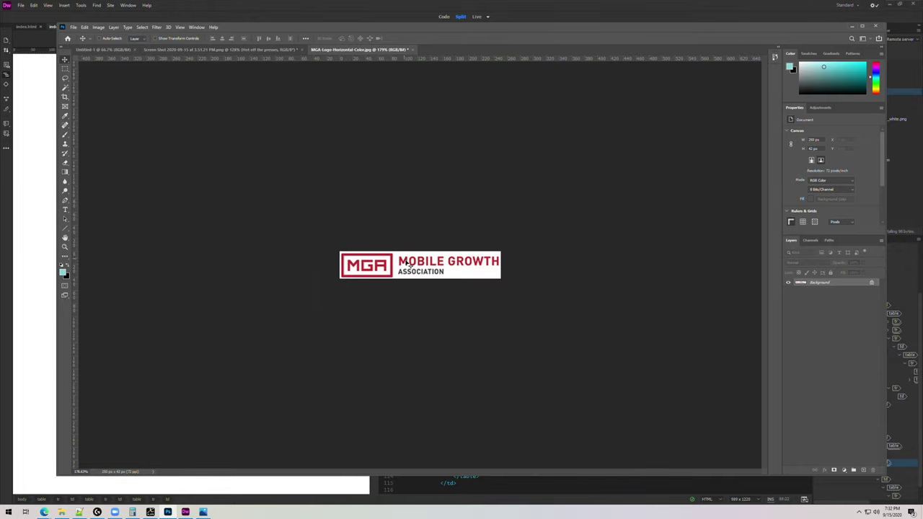
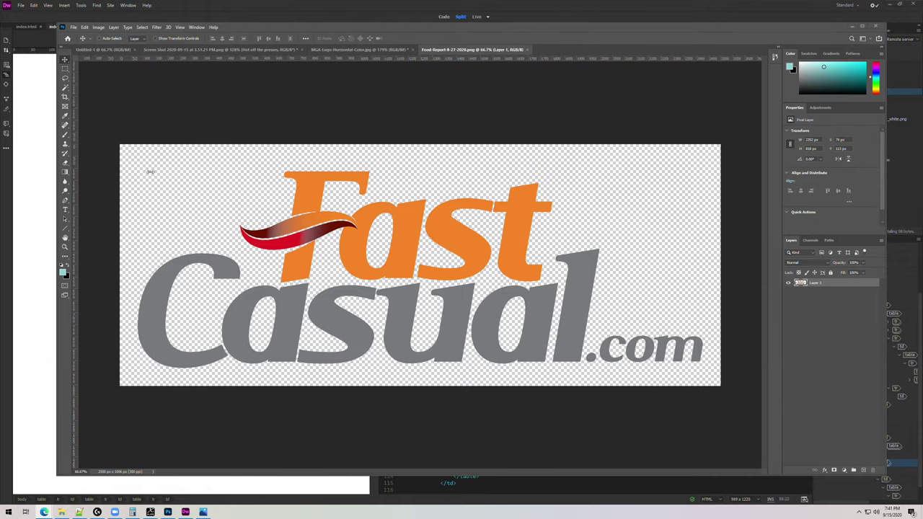
Check the Mobile Growth Association logo's pixel dimensions and resolution in its Image Size settings without changing them
{"action": "left_click", "coordinate": [371, 49]}
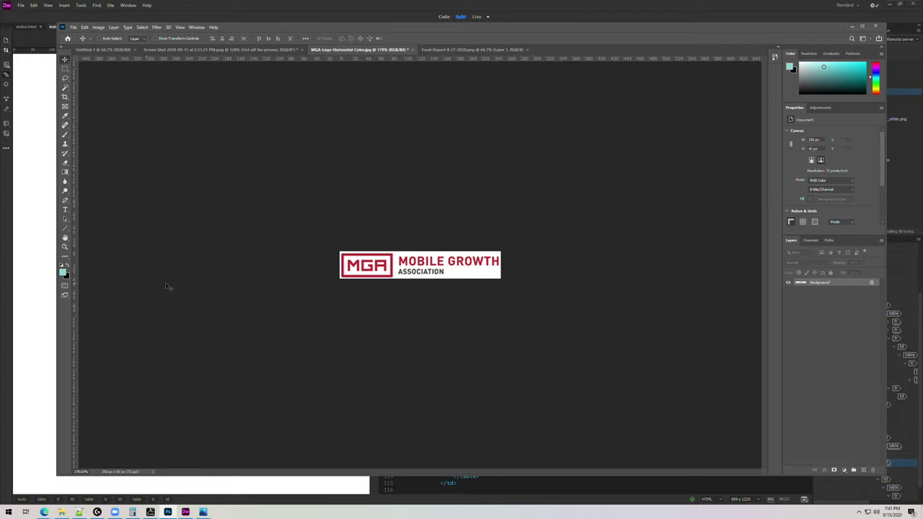
{"action": "left_click", "coordinate": [99, 26]}
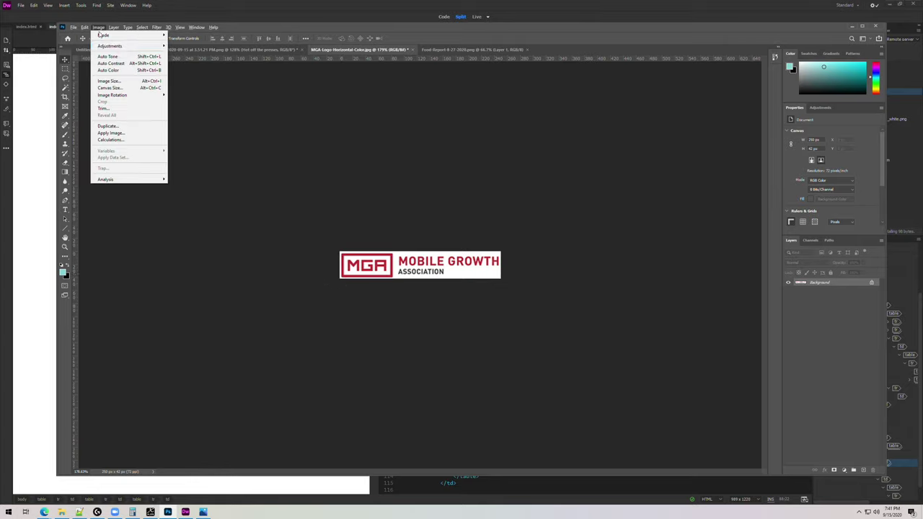
{"action": "left_click", "coordinate": [112, 88]}
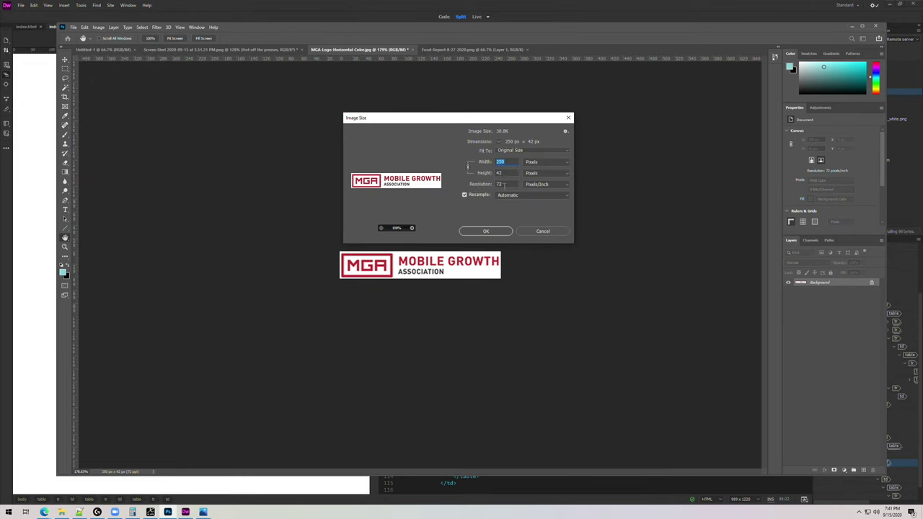
{"action": "left_click", "coordinate": [541, 231]}
In the Fast Casual logo's Image Size settings, set the resolution to 72 pixels/inch and the height to 42 pixels
{"action": "left_click", "coordinate": [457, 51]}
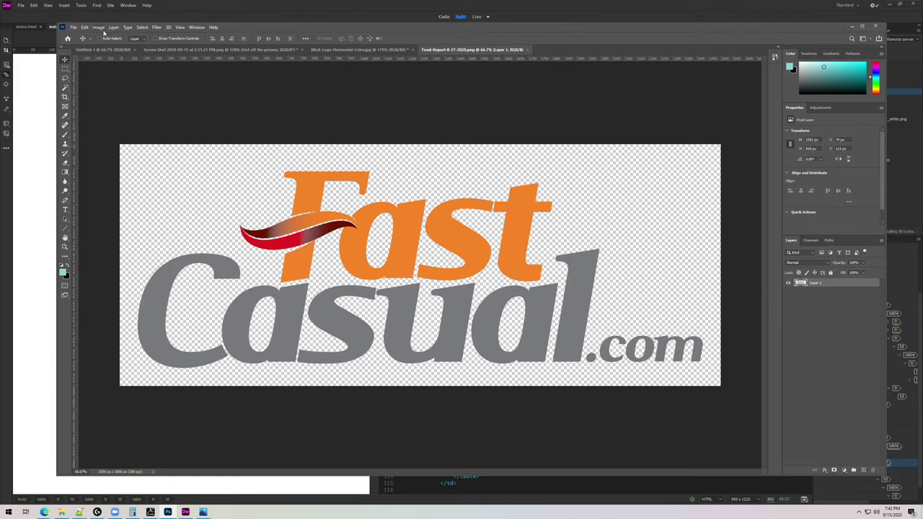
{"action": "key", "text": "ctrl+alt+i"}
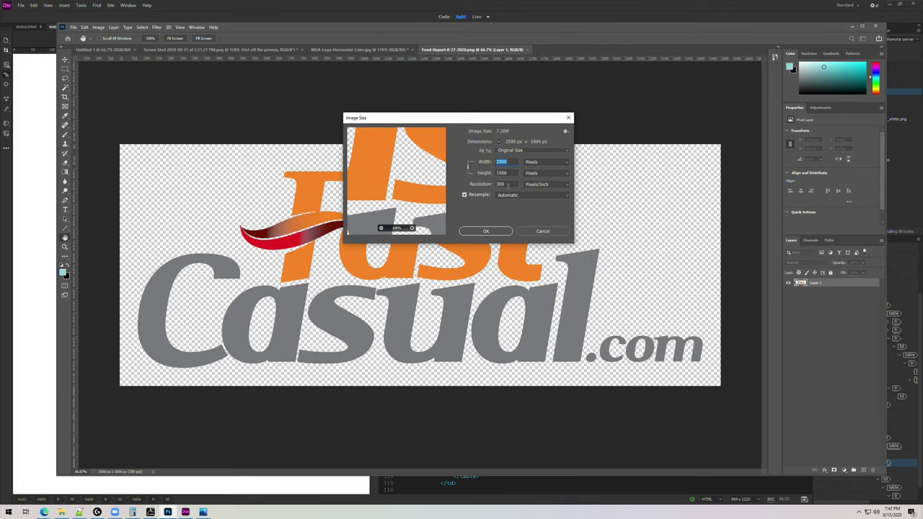
{"action": "left_click", "coordinate": [507, 186]}
{"action": "type", "text": "72"}
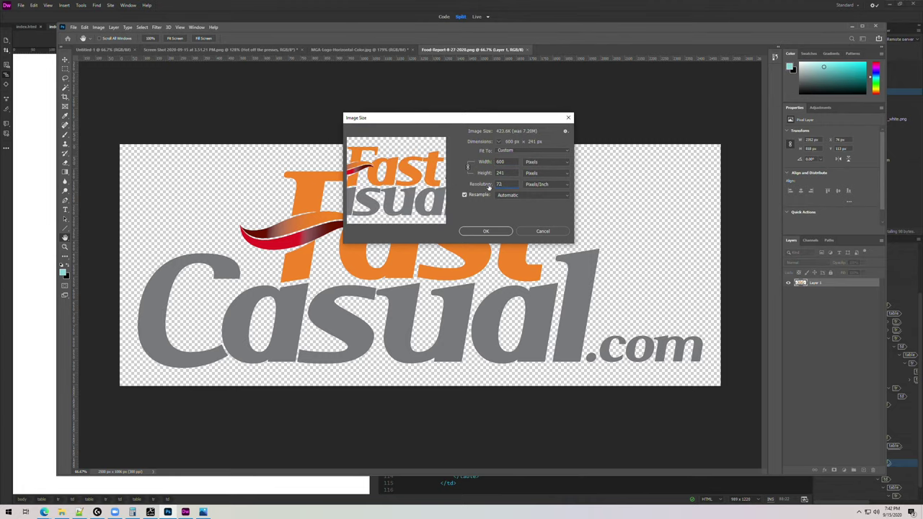
{"action": "left_click", "coordinate": [466, 163]}
{"action": "key", "text": "Tab"}
{"action": "type", "text": "42"}
Set the Fast Casual logo's width to 250 pixels with proportions linked and apply the resize
{"action": "double_click", "coordinate": [505, 162]}
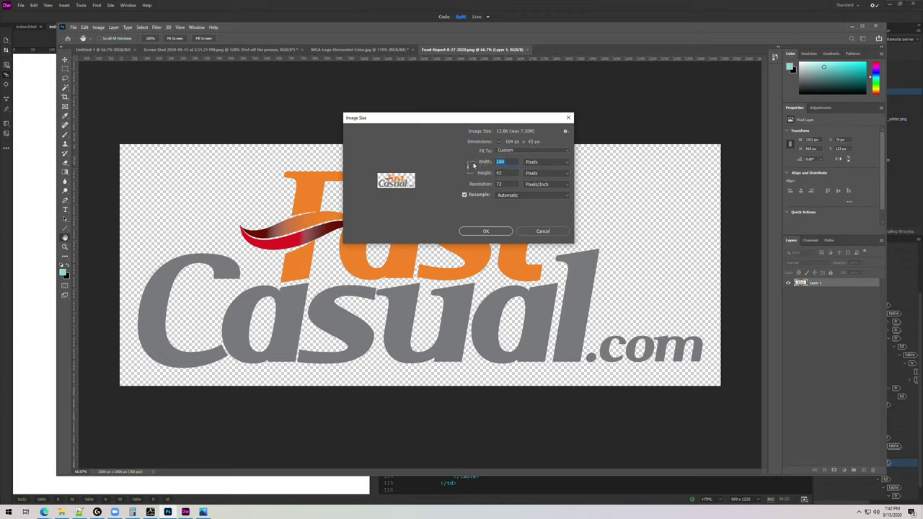
{"action": "type", "text": "2"}
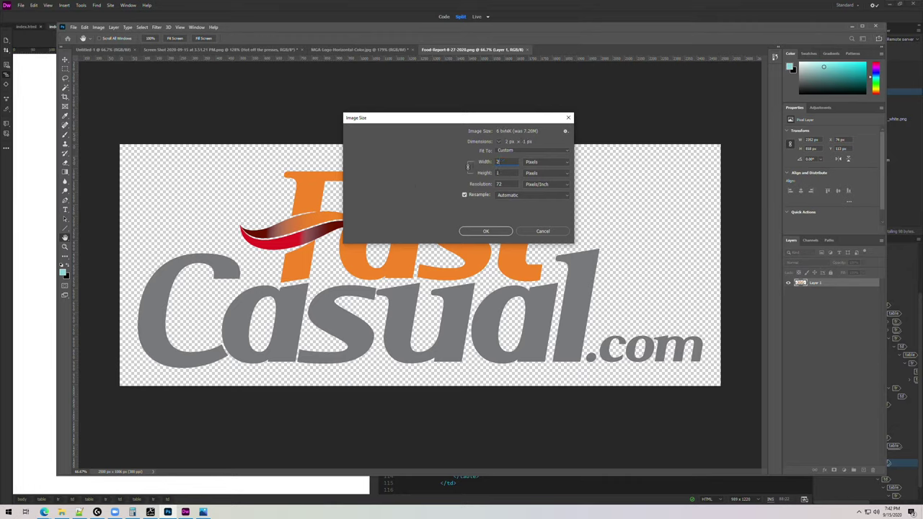
{"action": "type", "text": "50"}
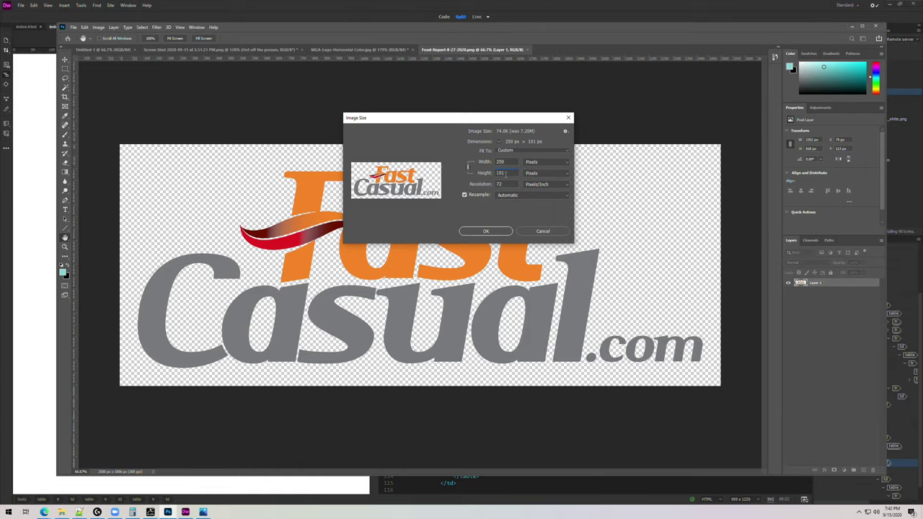
{"action": "left_click", "coordinate": [485, 231]}
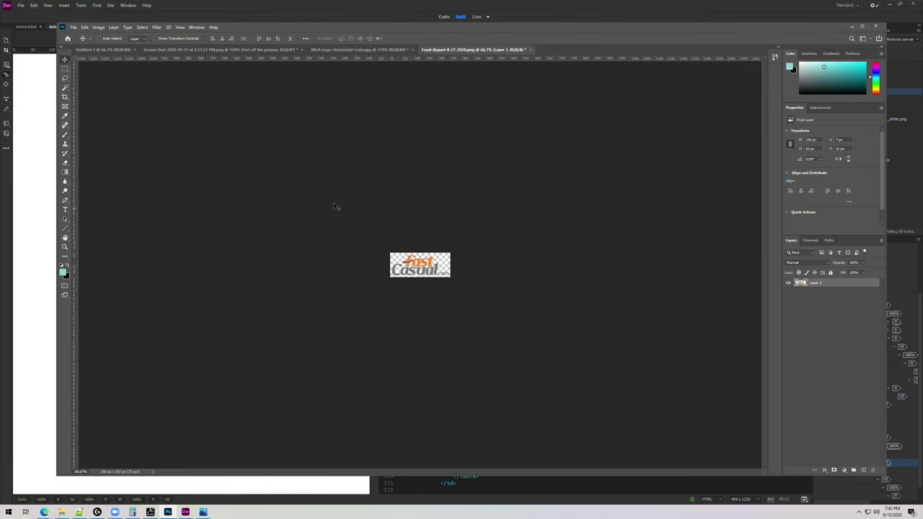
Start a Save for Web export of the Fast Casual logo as GIF and turn transparency off
{"action": "left_click", "coordinate": [74, 27]}
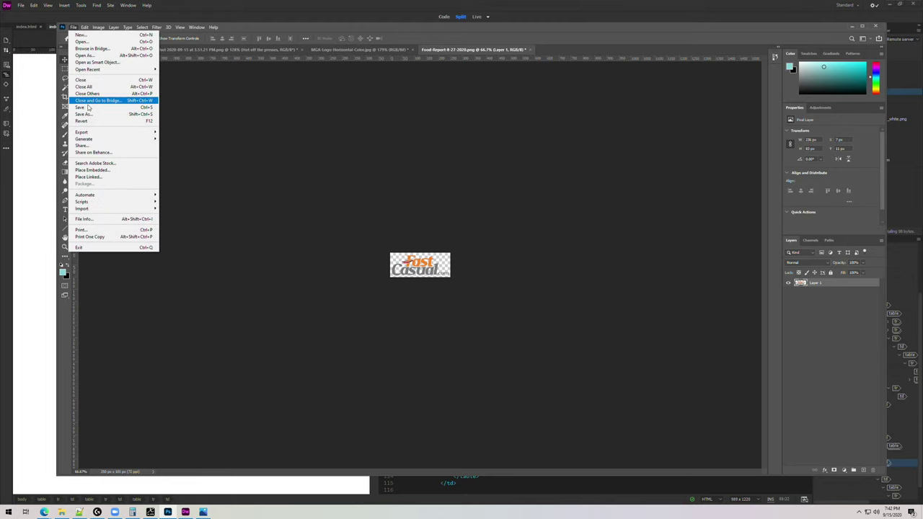
{"action": "mouse_move", "coordinate": [82, 132]}
{"action": "left_click", "coordinate": [201, 159]}
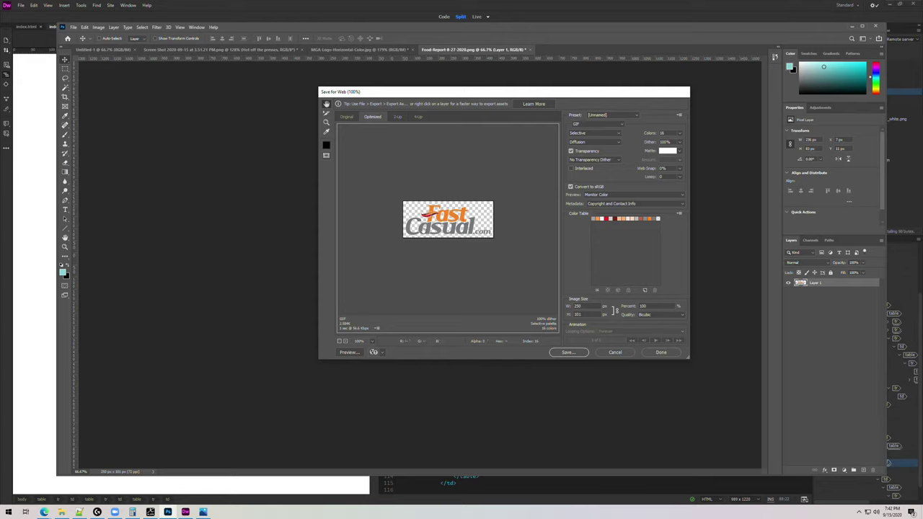
{"action": "left_click", "coordinate": [571, 152]}
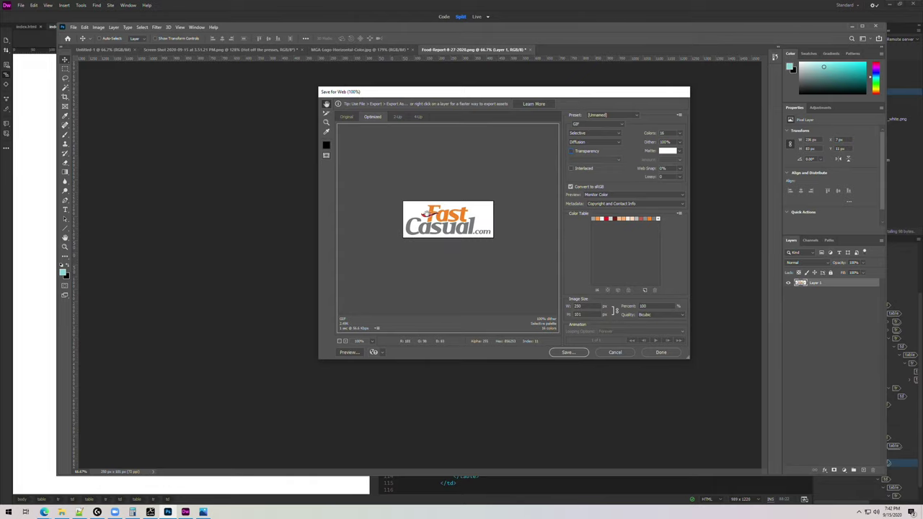
{"action": "left_click_drag", "start_coordinate": [461, 93], "coordinate": [548, 136]}
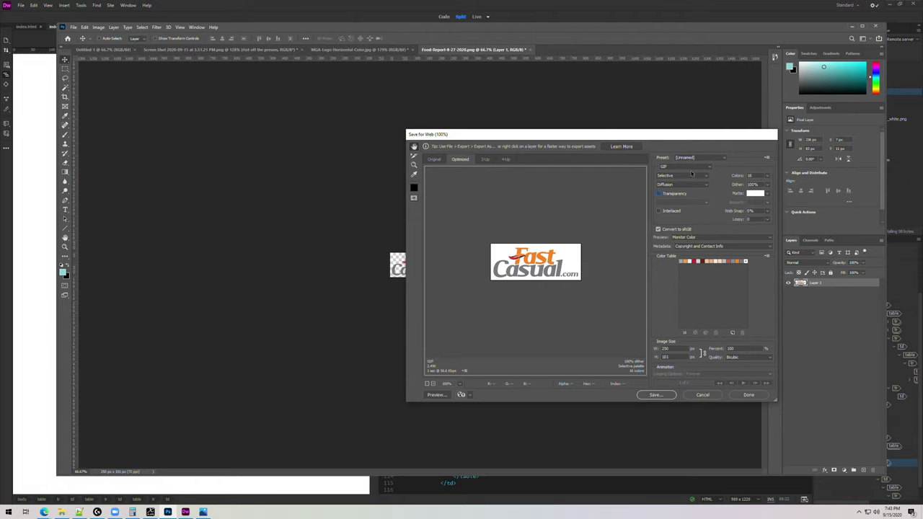
Try 32 colors for the Fast Casual GIF palette, and settle on 256 colors
{"action": "left_click", "coordinate": [766, 175]}
{"action": "left_click", "coordinate": [749, 215]}
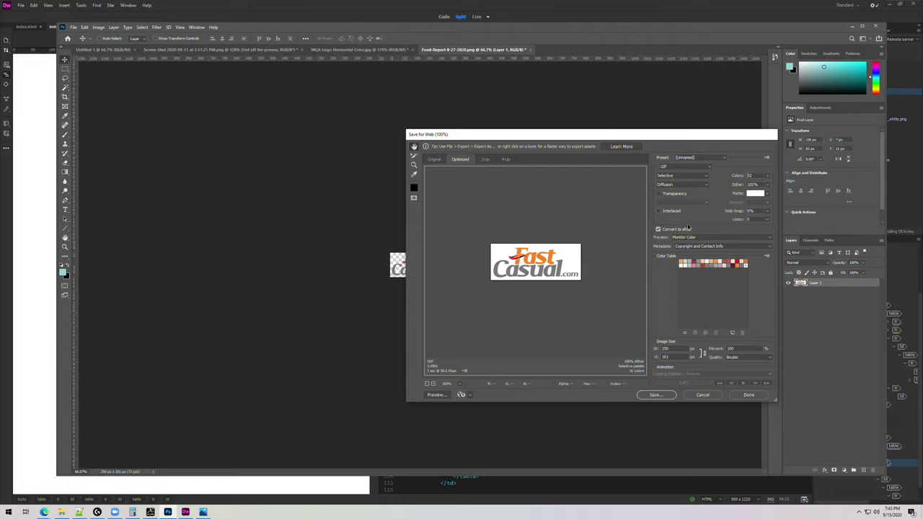
{"action": "left_click", "coordinate": [767, 176]}
{"action": "left_click", "coordinate": [750, 237]}
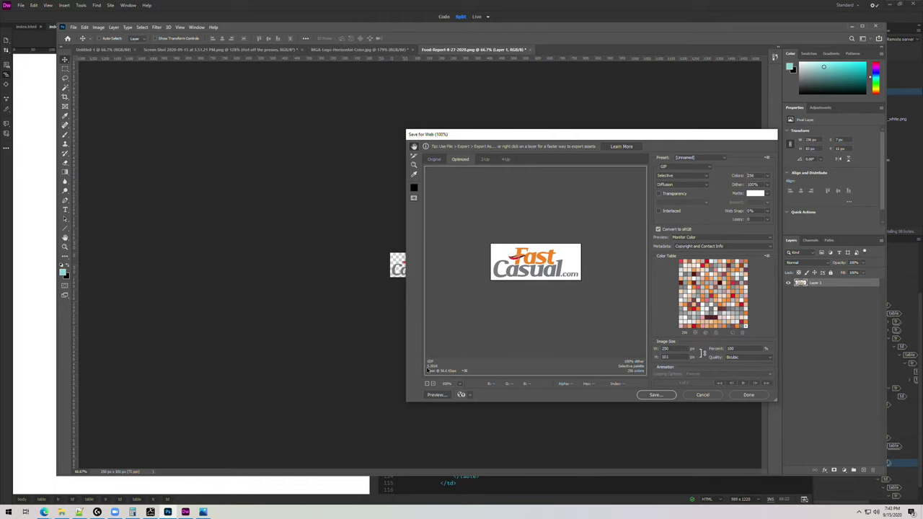
Save the optimized Fast Casual logo GIF in the linked images folder under a new file name
{"action": "left_click", "coordinate": [652, 394]}
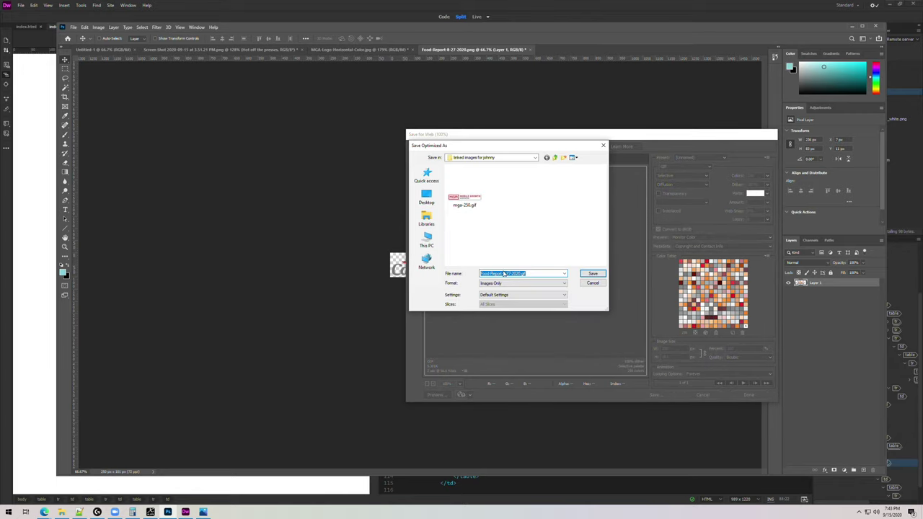
{"action": "type", "text": "h"}
{"action": "key", "text": "Return"}
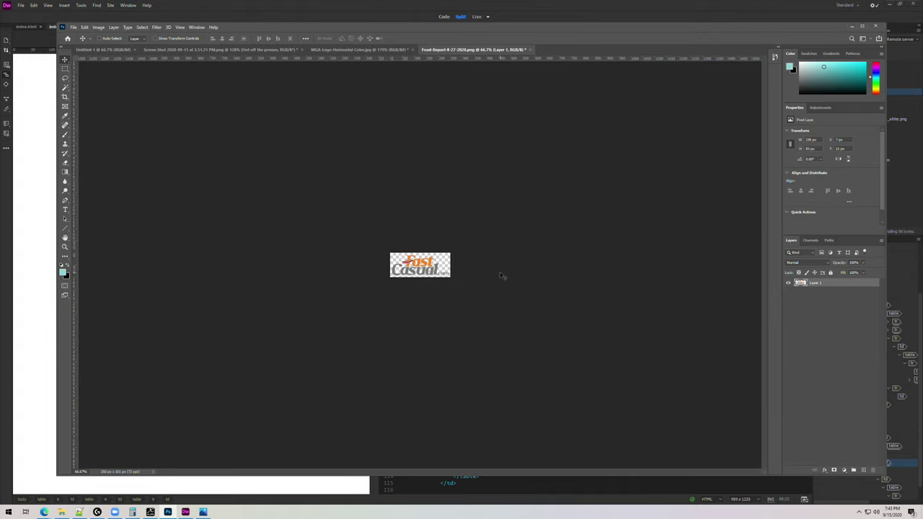
Leave the Mobile Growth Association logo unmoved and bring up the Food Delivery App email mockup to review its logos
{"action": "key", "text": "ctrl+shift+Tab"}
{"action": "left_click_drag", "start_coordinate": [308, 203], "coordinate": [260, 196]}
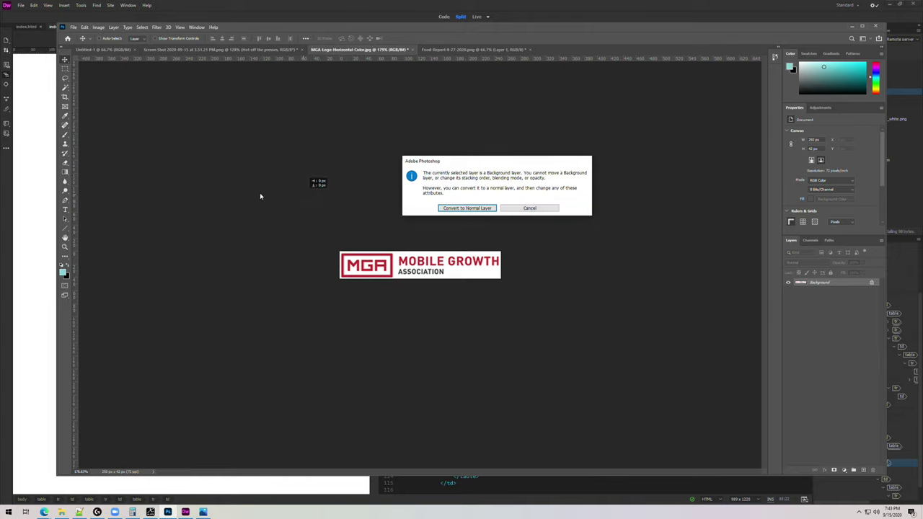
{"action": "left_click", "coordinate": [529, 209]}
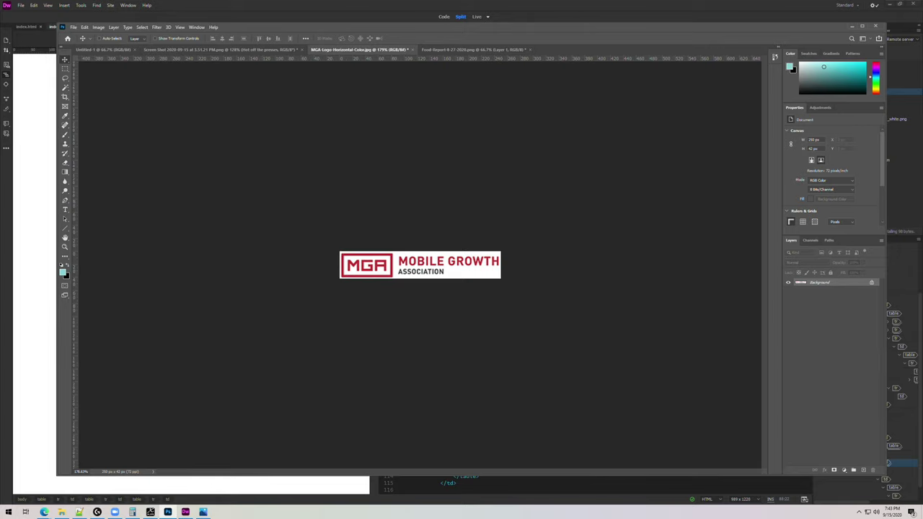
{"action": "left_click_drag", "start_coordinate": [419, 265], "coordinate": [509, 123]}
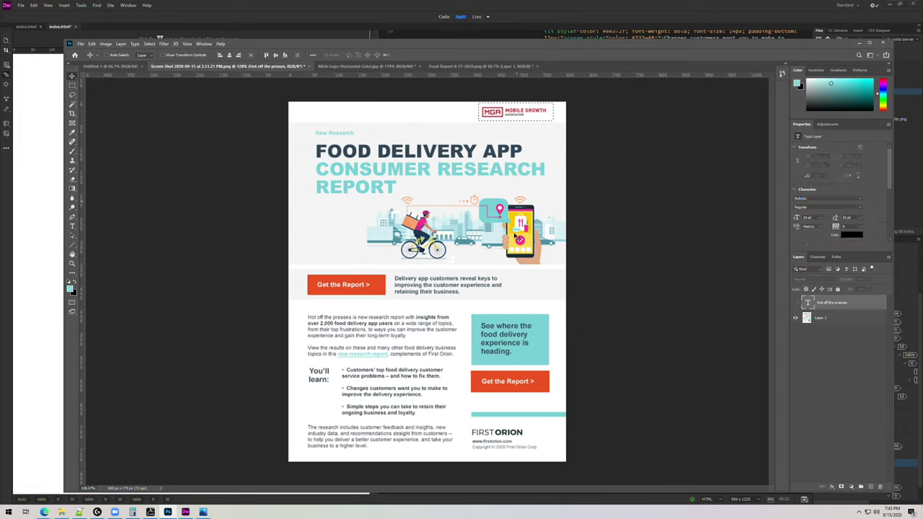
{"action": "key", "text": "Return"}
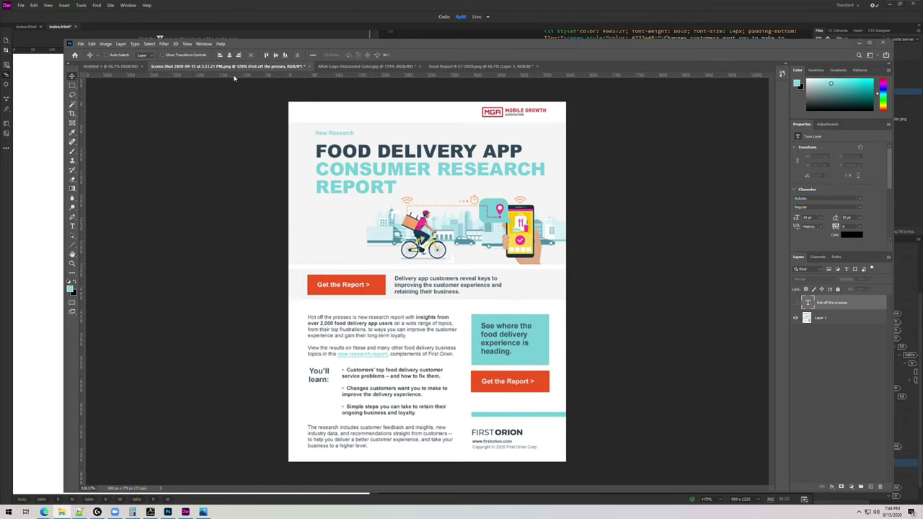
Create a new document 250 pixels wide and 40 pixels high at 72 pixels/inch
{"action": "left_click", "coordinate": [81, 43]}
{"action": "left_click", "coordinate": [94, 52]}
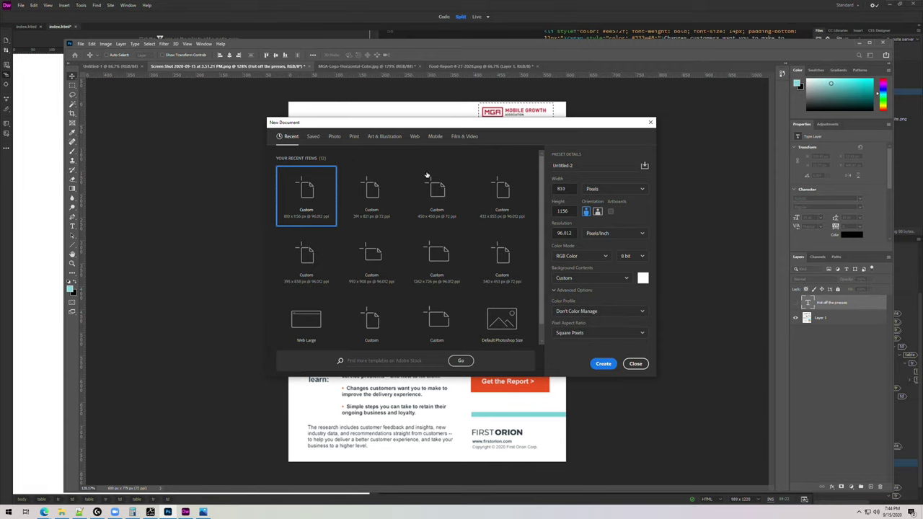
{"action": "double_click", "coordinate": [561, 189]}
{"action": "left_click", "coordinate": [563, 189]}
{"action": "key", "text": "ctrl+a"}
{"action": "type", "text": "250"}
{"action": "key", "text": "Tab"}
{"action": "type", "text": "400"}
{"action": "key", "text": "BackSpace"}
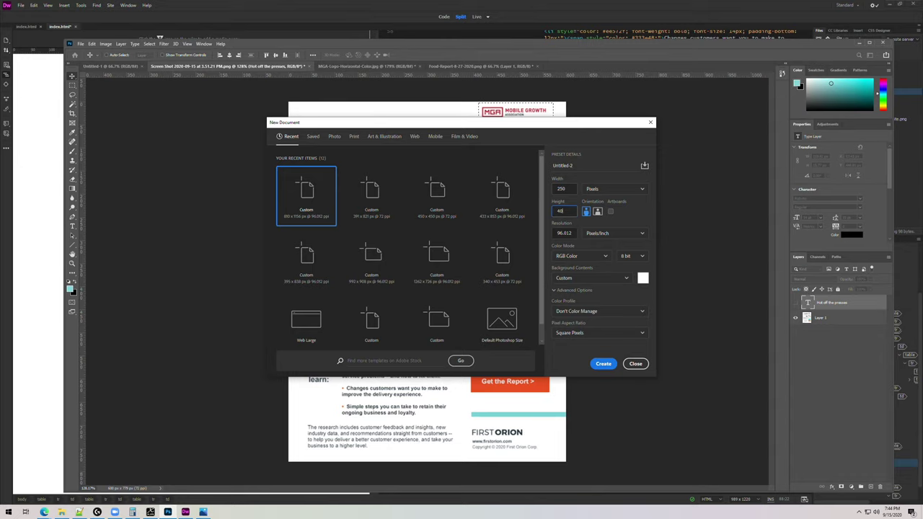
{"action": "double_click", "coordinate": [569, 233]}
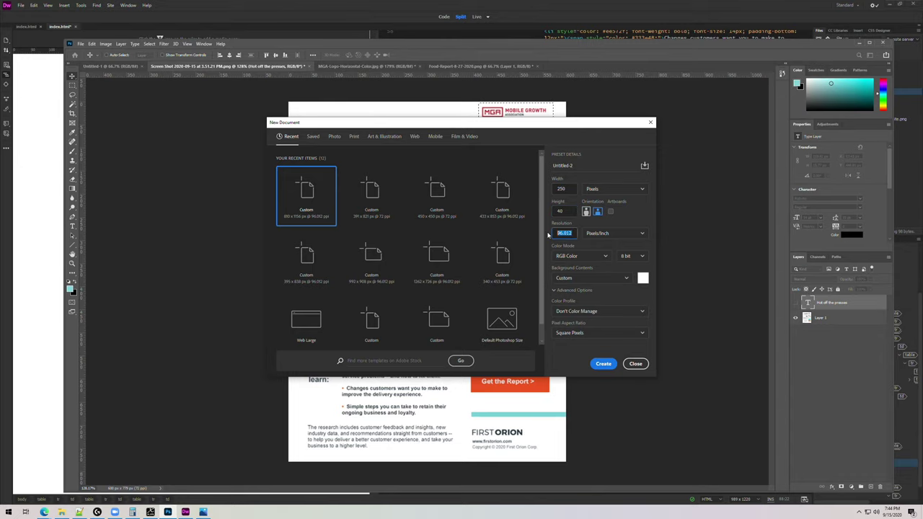
{"action": "type", "text": "72"}
{"action": "left_click", "coordinate": [602, 363]}
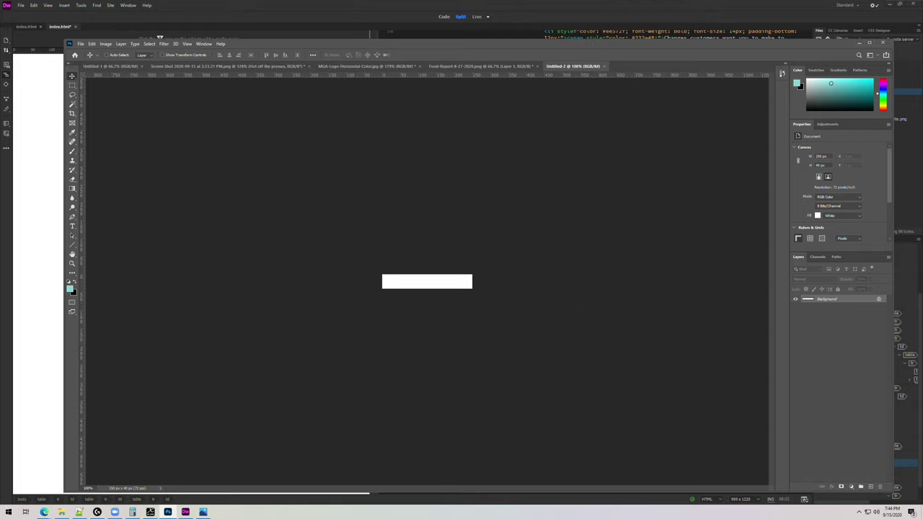
Place the text-only First Orion logo across the full width of the new document and inspect it up close
{"action": "left_click_drag", "start_coordinate": [473, 282], "coordinate": [472, 282]}
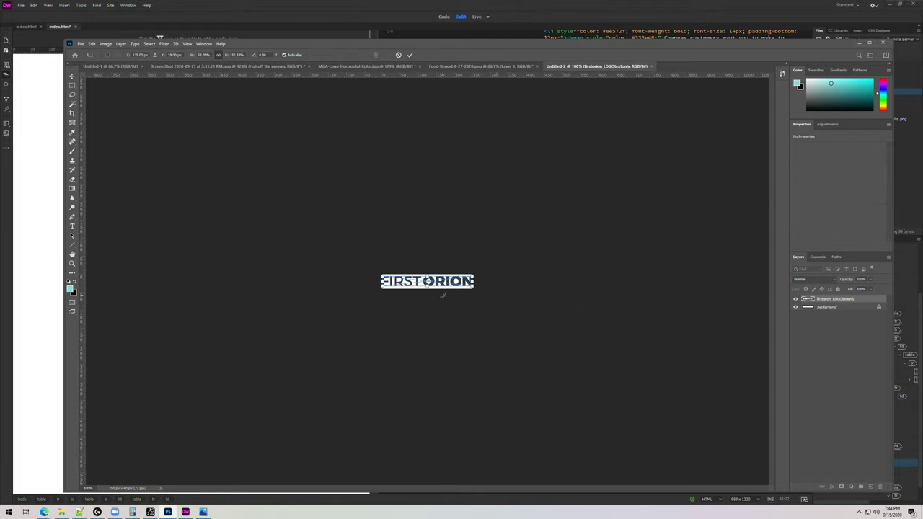
{"action": "key", "text": "Return"}
{"action": "scroll", "coordinate": [426, 295], "scroll_direction": "up", "scroll_amount": 5}
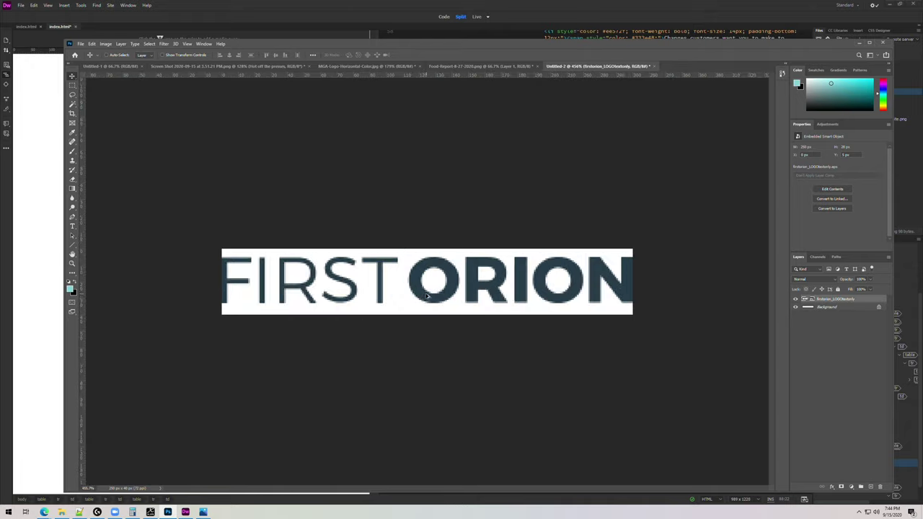
{"action": "scroll", "coordinate": [426, 295], "scroll_direction": "up", "scroll_amount": 2}
{"action": "scroll", "coordinate": [422, 303], "scroll_direction": "down", "scroll_amount": 1}
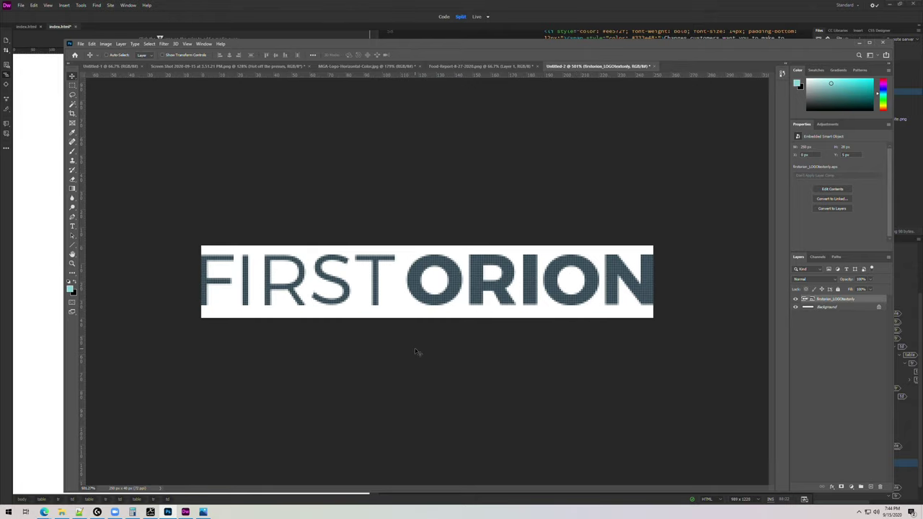
{"action": "left_click", "coordinate": [81, 44]}
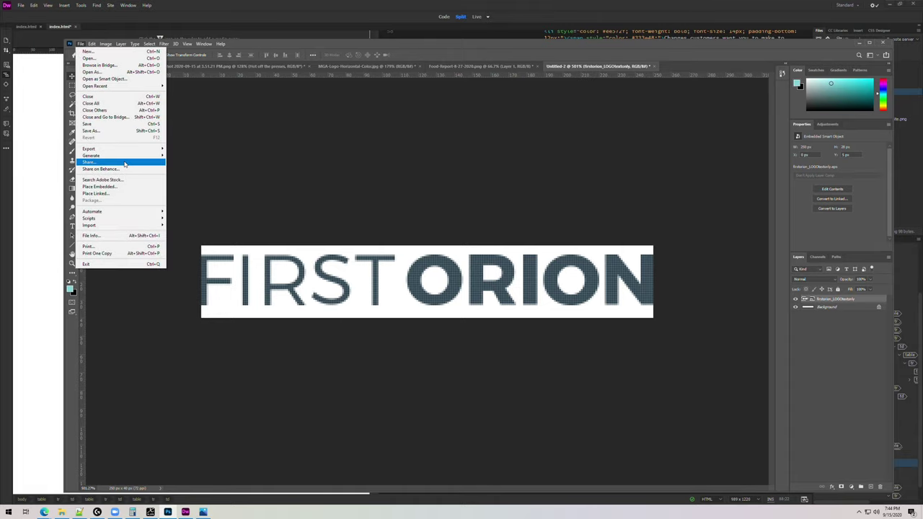
{"action": "mouse_move", "coordinate": [115, 149]}
{"action": "left_click", "coordinate": [251, 154]}
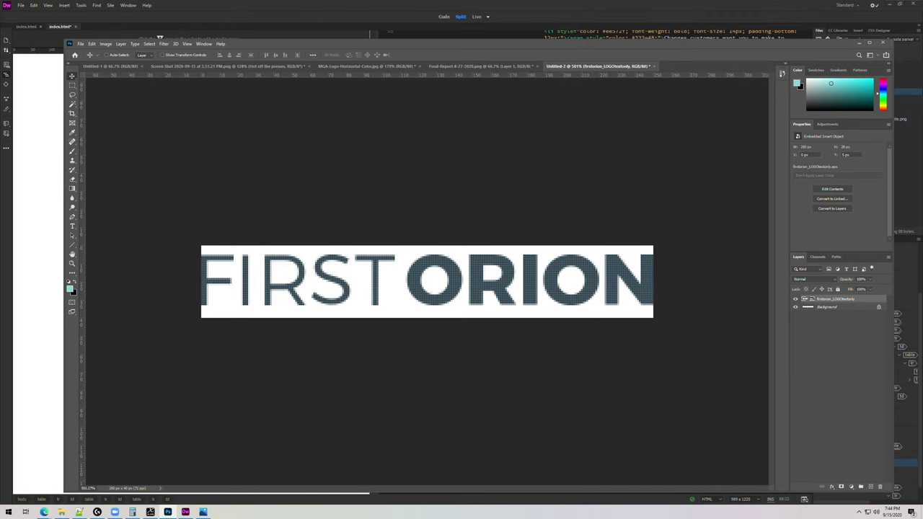
{"action": "left_click", "coordinate": [492, 21]}
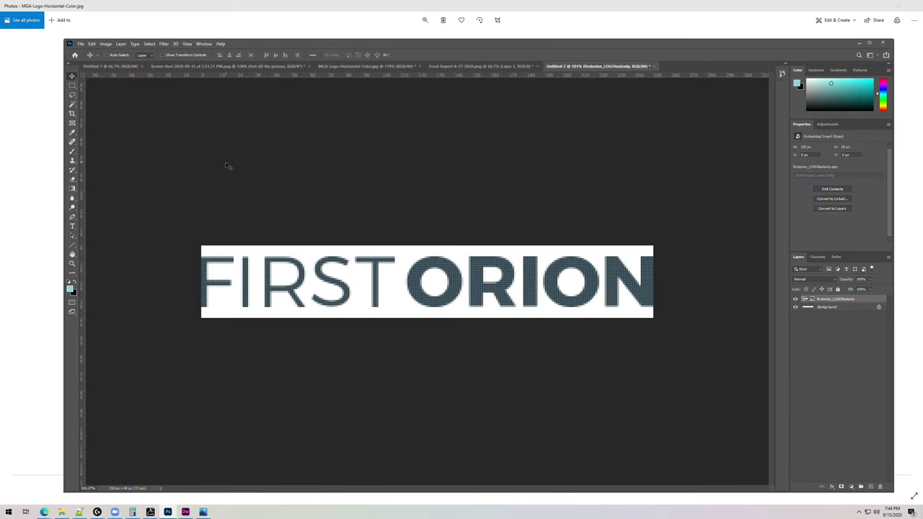
Create a new document 170 pixels wide and 40 pixels high at 72 pixels/inch
{"action": "left_click", "coordinate": [81, 44]}
{"action": "left_click", "coordinate": [82, 44]}
{"action": "left_click", "coordinate": [82, 45]}
{"action": "left_click", "coordinate": [87, 51]}
{"action": "double_click", "coordinate": [561, 189]}
{"action": "type", "text": "170"}
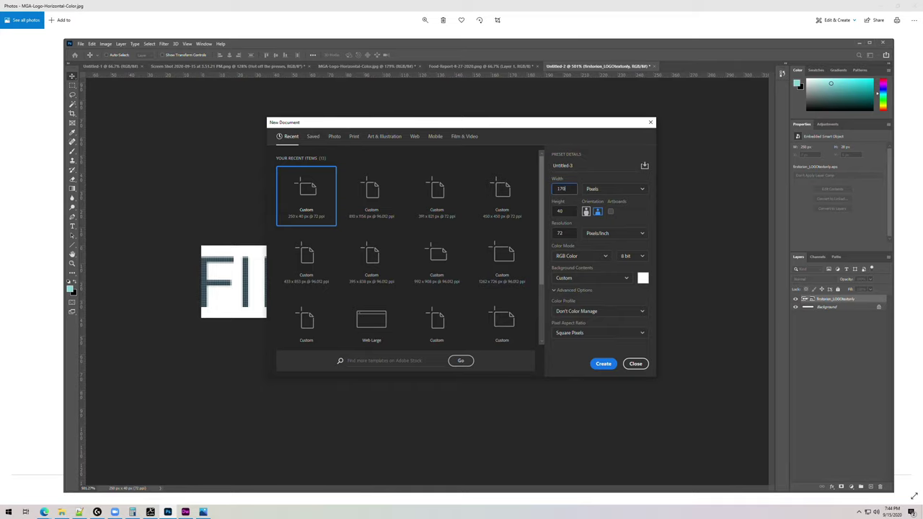
{"action": "left_click", "coordinate": [603, 363]}
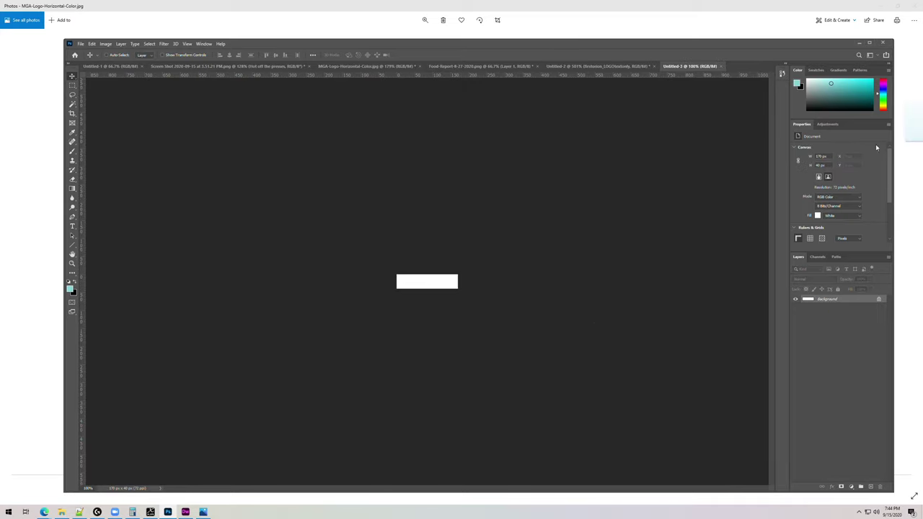
Place the text-only First Orion logo across the full width of the new document and compare it with the logo in the email mockup
{"action": "left_click_drag", "start_coordinate": [425, 284], "coordinate": [426, 284]}
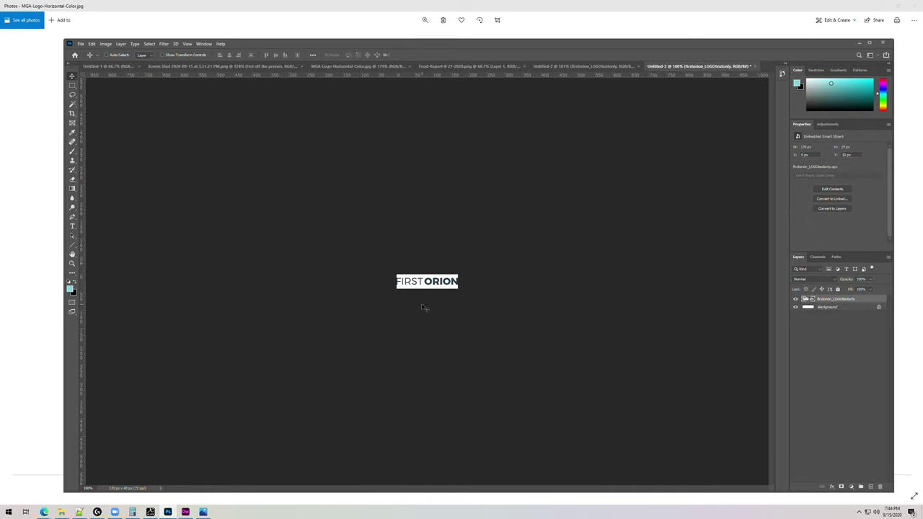
{"action": "key", "text": "ctrl+0"}
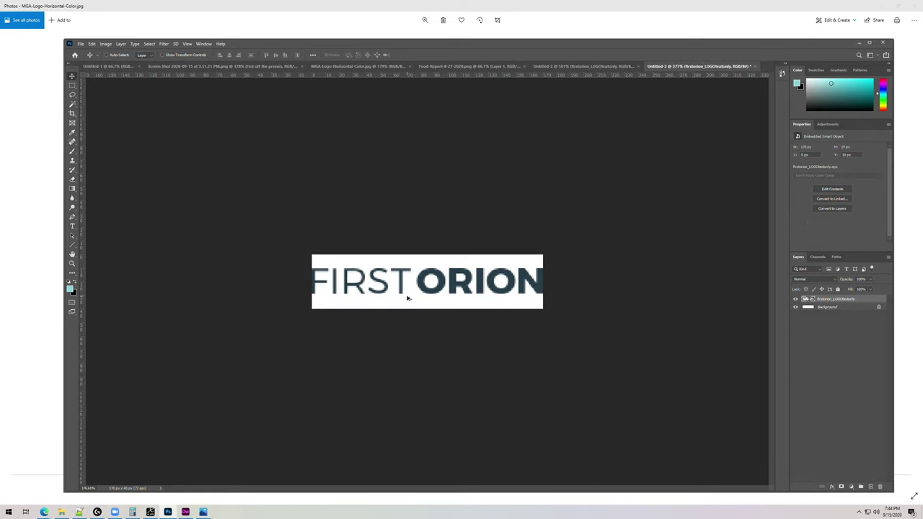
{"action": "left_click", "coordinate": [175, 66]}
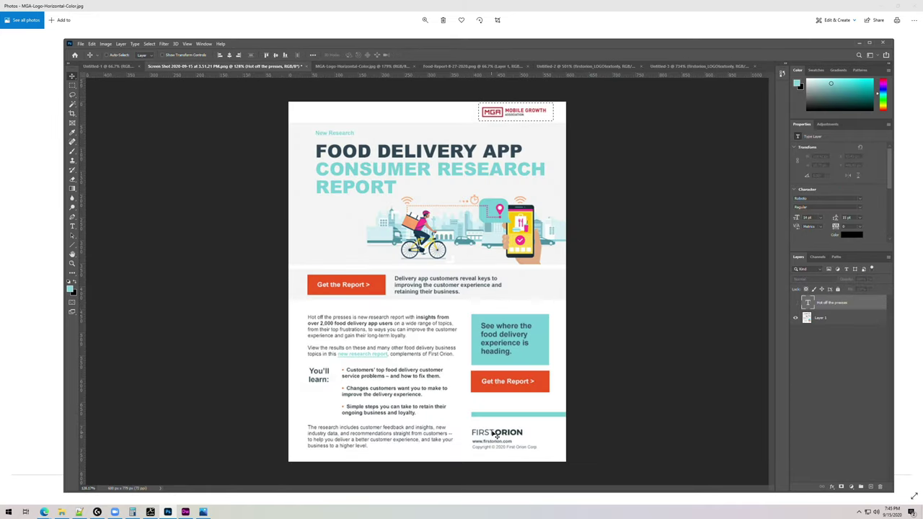
{"action": "left_click", "coordinate": [699, 66]}
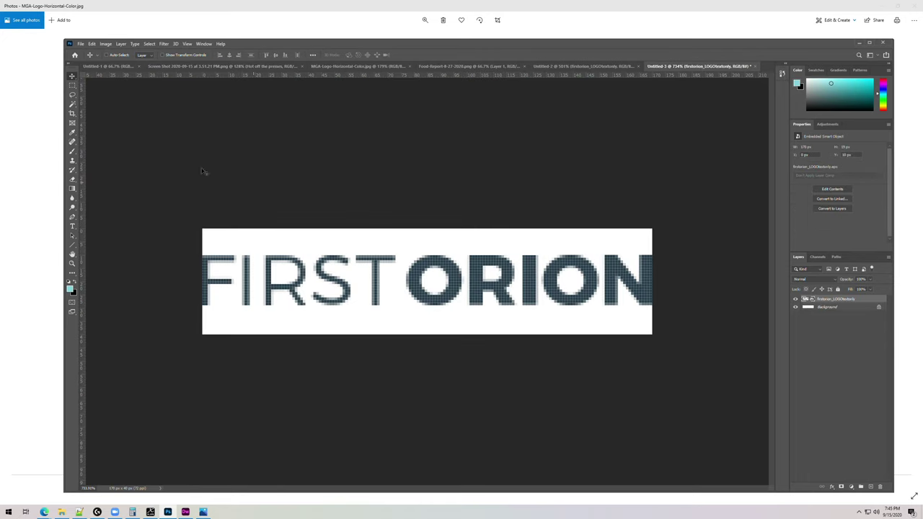
Set up a Save for Web export of the First Orion logo as a GIF reduced to 64 colors
{"action": "left_click", "coordinate": [81, 44]}
{"action": "mouse_move", "coordinate": [108, 148]}
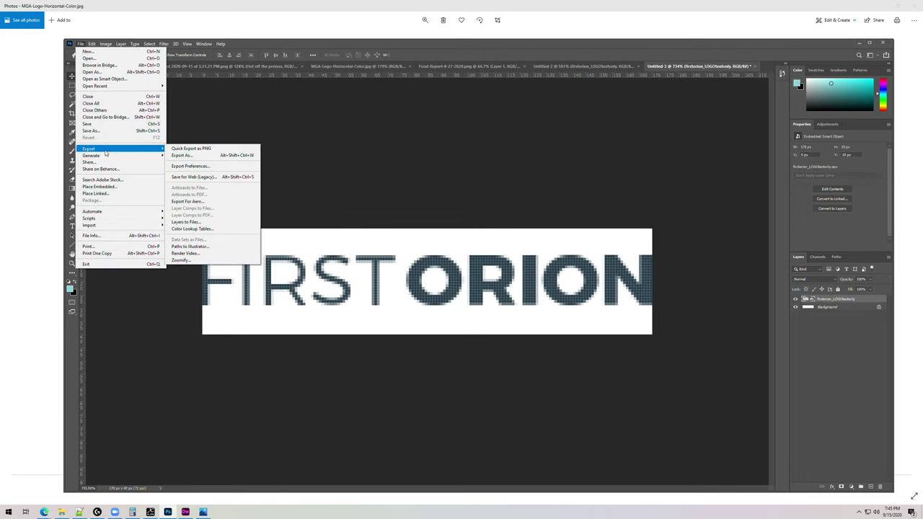
{"action": "left_click", "coordinate": [204, 178]}
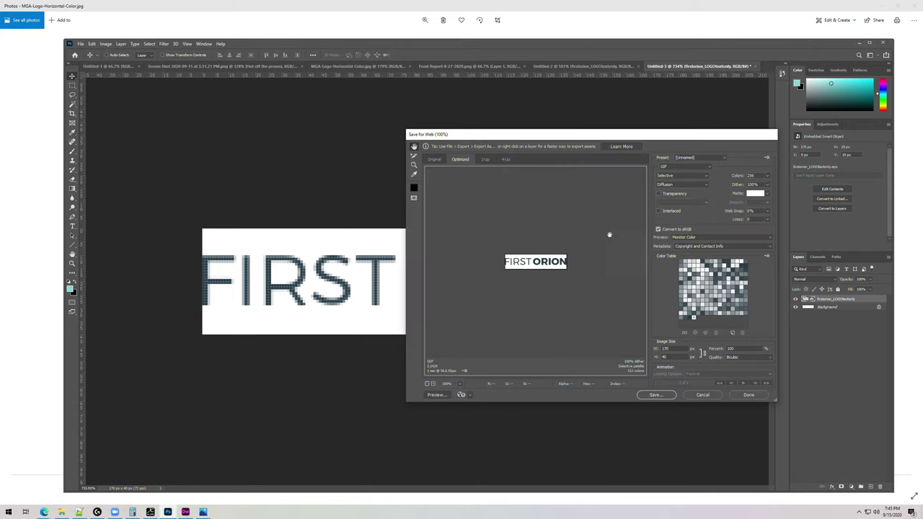
{"action": "left_click", "coordinate": [767, 177]}
{"action": "left_click", "coordinate": [747, 223]}
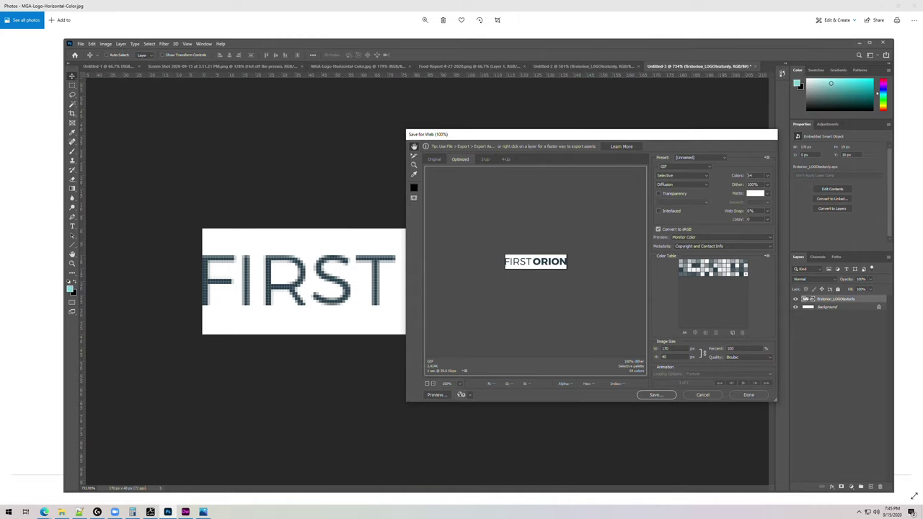
{"action": "left_click", "coordinate": [591, 328]}
Save the optimized First Orion logo GIF in the linked images folder as fo-170
{"action": "left_click", "coordinate": [653, 396]}
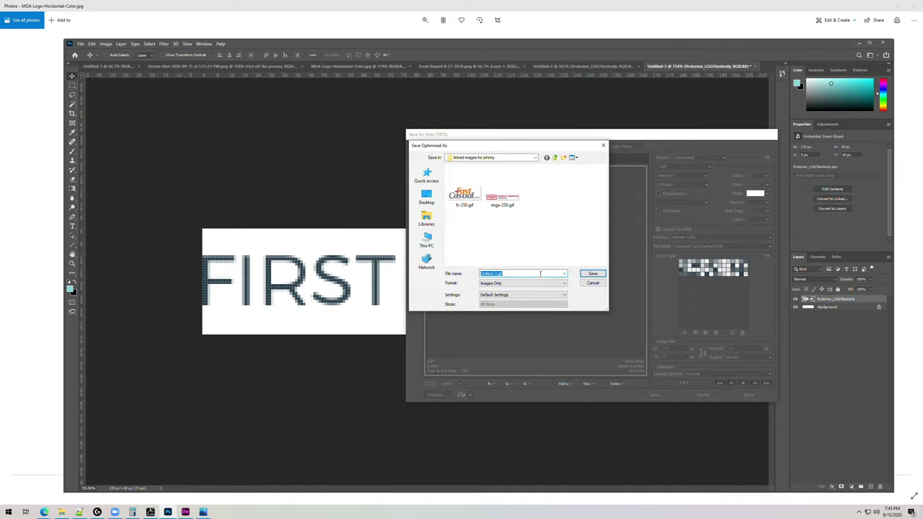
{"action": "type", "text": "f"}
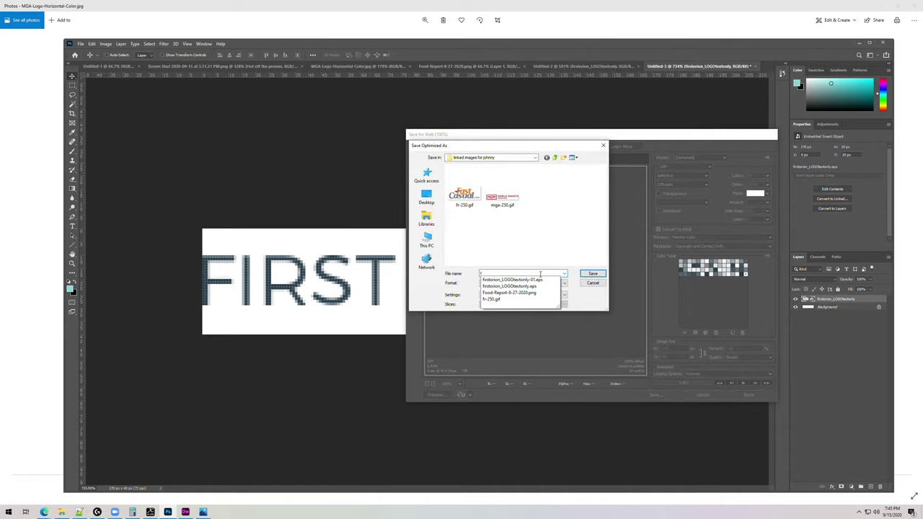
{"action": "type", "text": "o-170"}
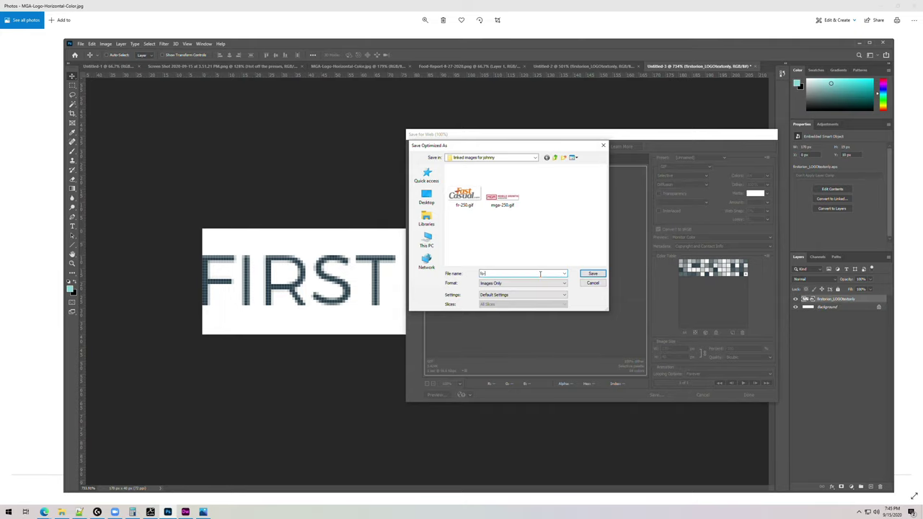
{"action": "left_click", "coordinate": [592, 274]}
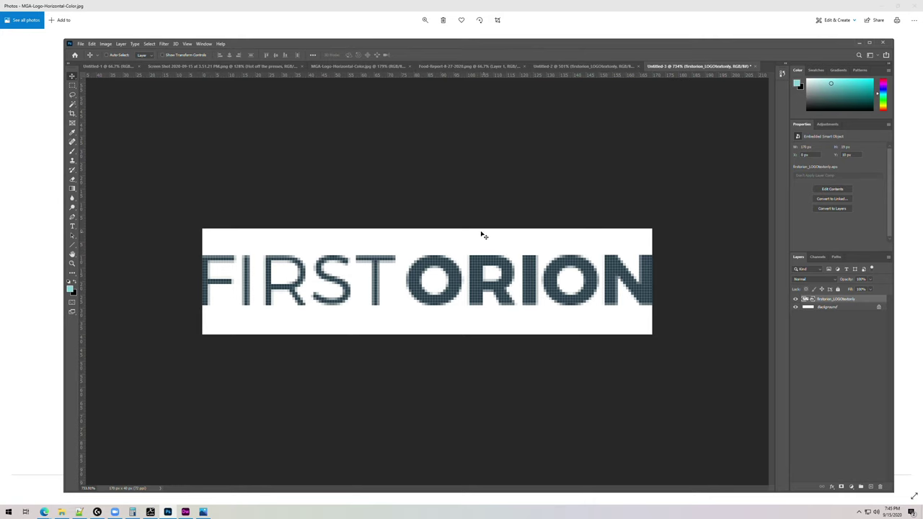
Review the email mockup and its HTML layout in Dreamweaver, and return to Photoshop
{"action": "left_click", "coordinate": [216, 65]}
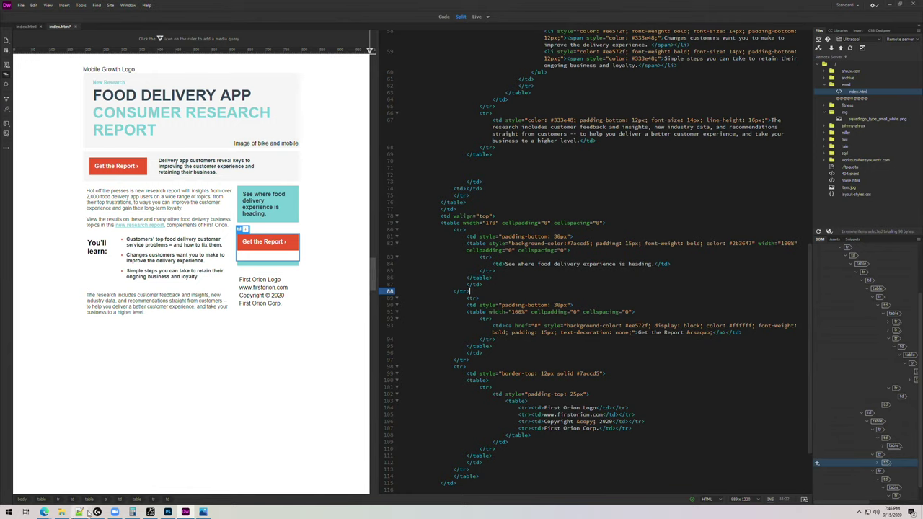
{"action": "mouse_move", "coordinate": [86, 512]}
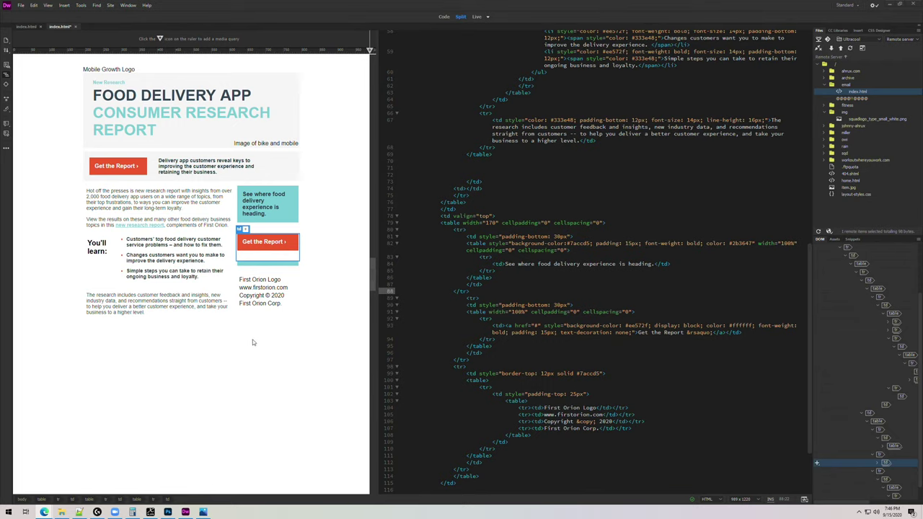
{"action": "left_click", "coordinate": [577, 358]}
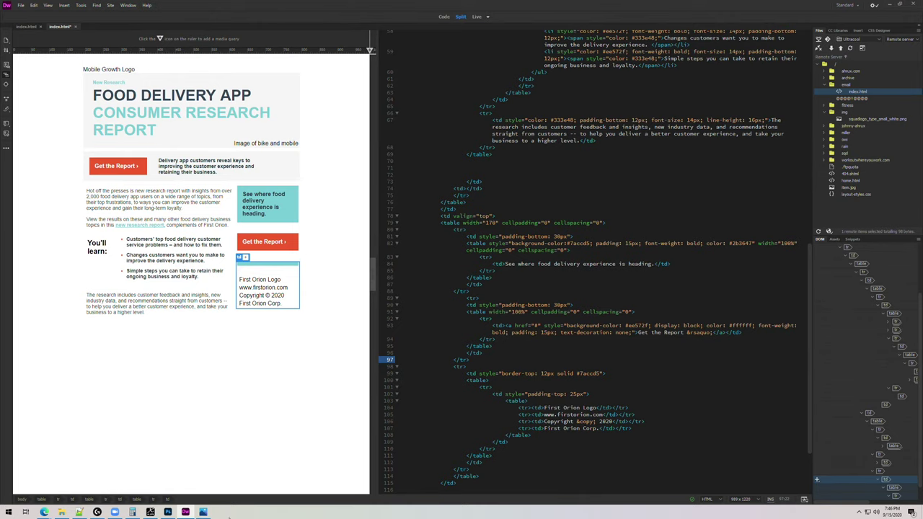
{"action": "left_click", "coordinate": [167, 512]}
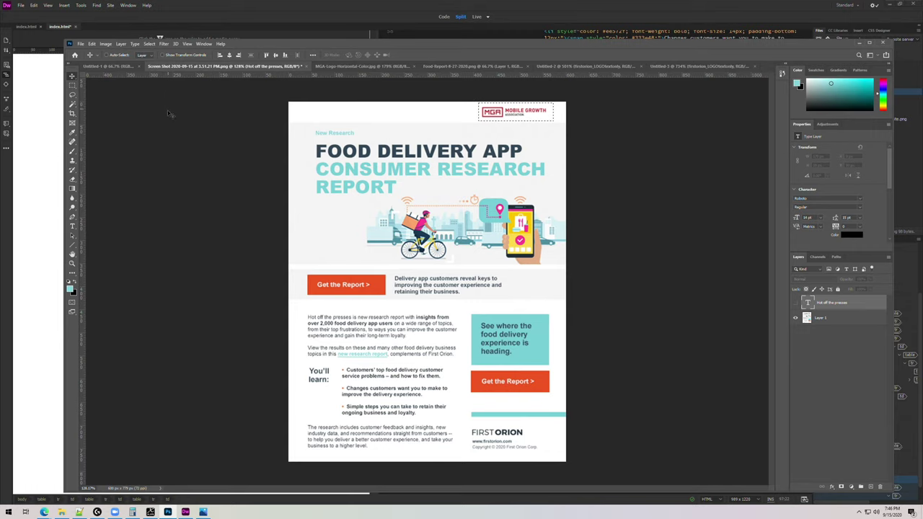
Create a new document 500 pixels wide and 500 pixels high at 72 pixels/inch
{"action": "left_click", "coordinate": [80, 44]}
{"action": "left_click", "coordinate": [80, 44]}
{"action": "left_click", "coordinate": [80, 44]}
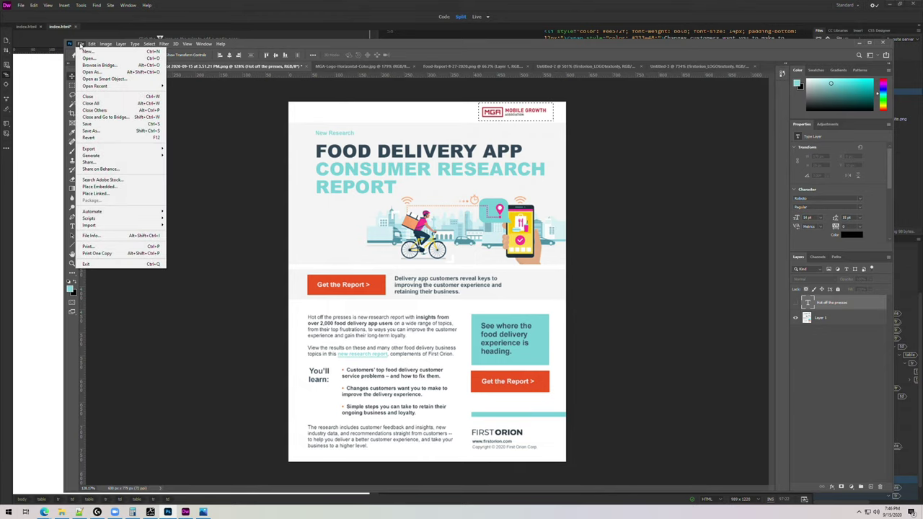
{"action": "left_click", "coordinate": [87, 52]}
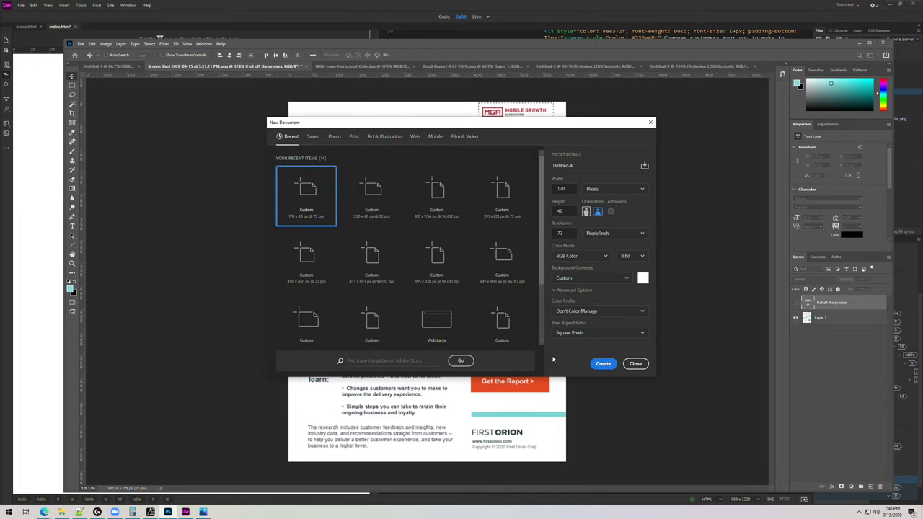
{"action": "key", "text": "BackSpace"}
{"action": "key", "text": "BackSpace"}
{"action": "key", "text": "BackSpace"}
{"action": "type", "text": "500"}
{"action": "key", "text": "Tab"}
{"action": "type", "text": "500"}
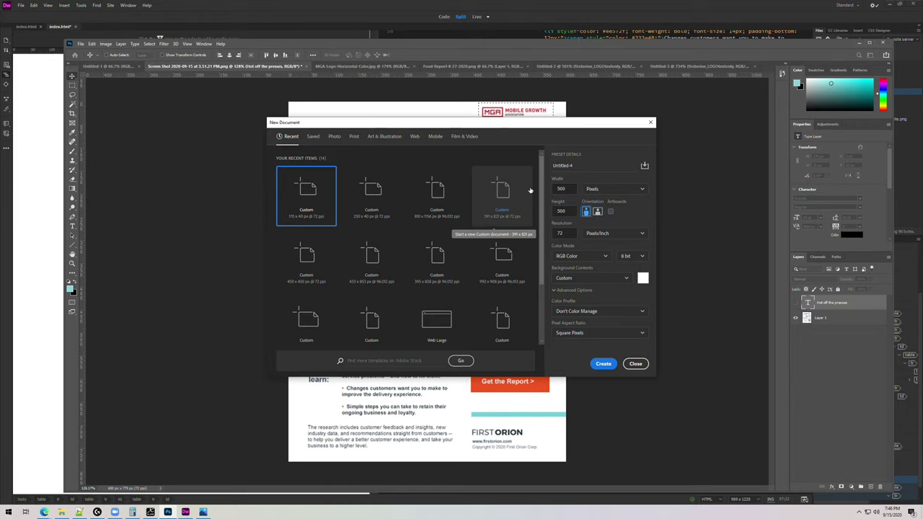
{"action": "left_click", "coordinate": [605, 363]}
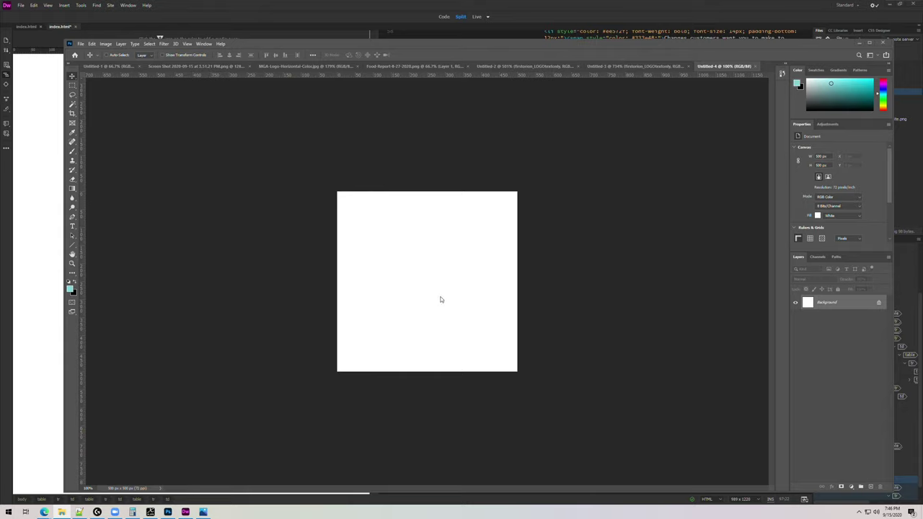
Place the bike and mobile phone graphic across the full document width, aligned with the canvas's upper edge
{"action": "left_click_drag", "start_coordinate": [440, 299], "coordinate": [440, 299]}
{"action": "left_click", "coordinate": [518, 254]}
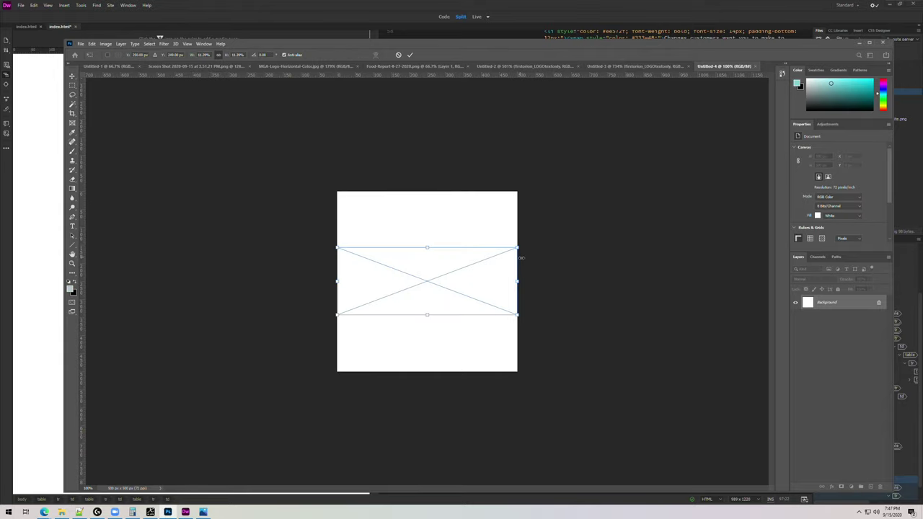
{"action": "left_click_drag", "start_coordinate": [394, 271], "coordinate": [404, 215]}
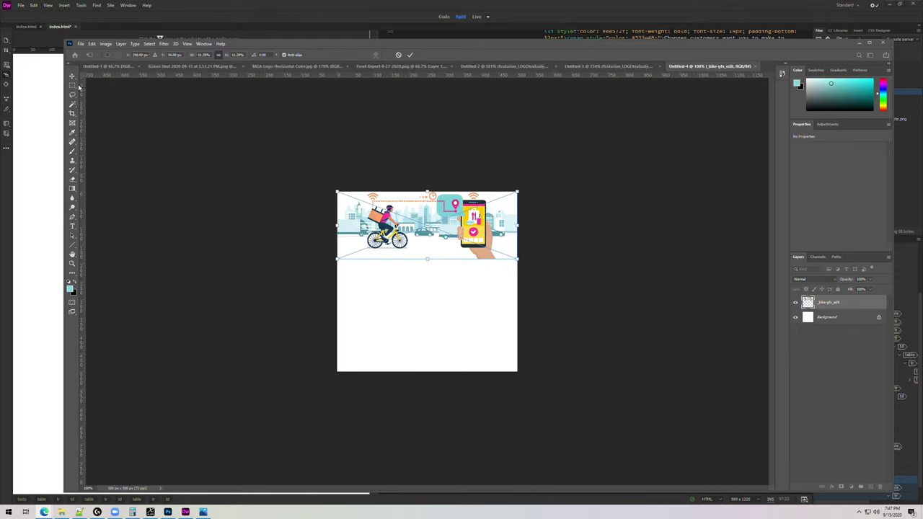
{"action": "left_click_drag", "start_coordinate": [315, 44], "coordinate": [294, 224]}
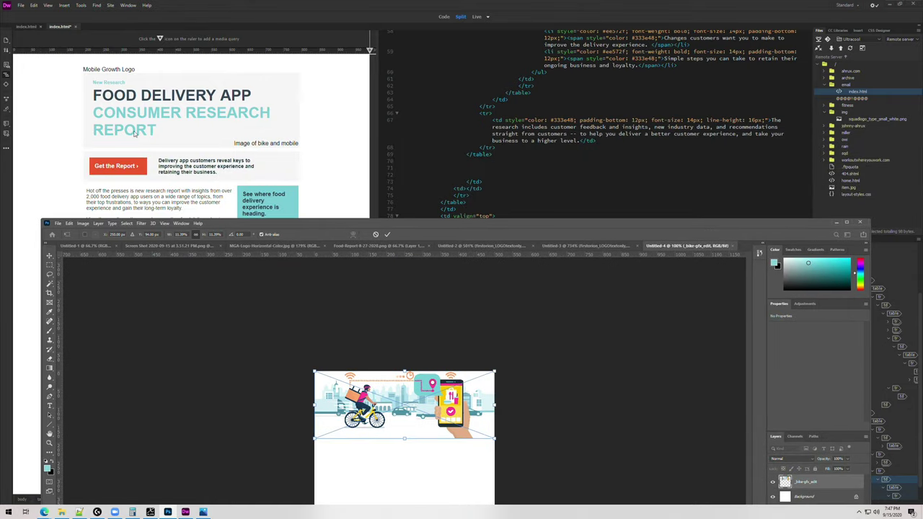
{"action": "left_click_drag", "start_coordinate": [436, 225], "coordinate": [427, 103]}
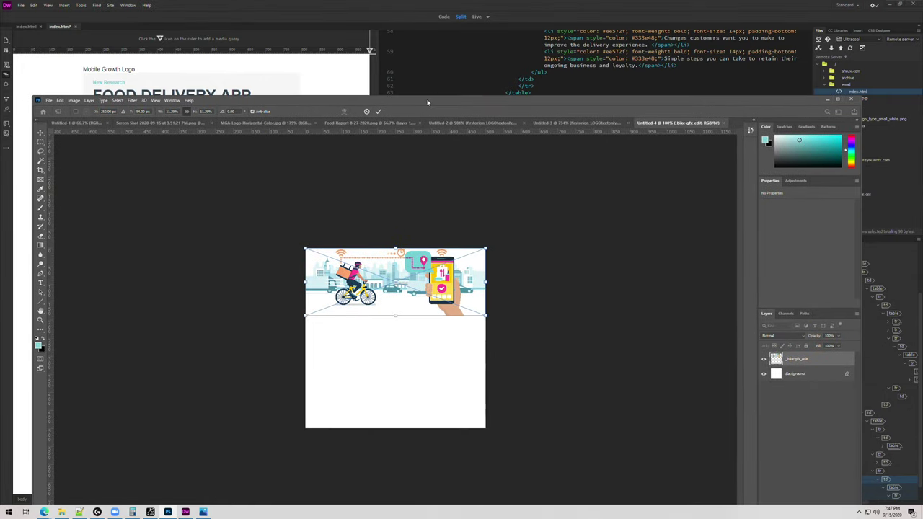
{"action": "key", "text": "Return"}
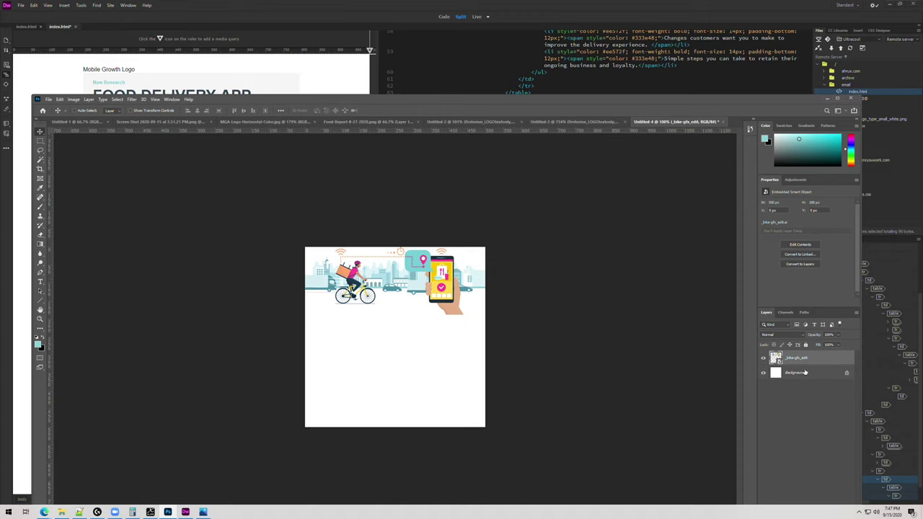
Switch to Dreamweaver and copy the header table's background color code f5f5f5 from the email's HTML
{"action": "double_click", "coordinate": [705, 99]}
{"action": "left_click_drag", "start_coordinate": [428, 10], "coordinate": [433, 242]}
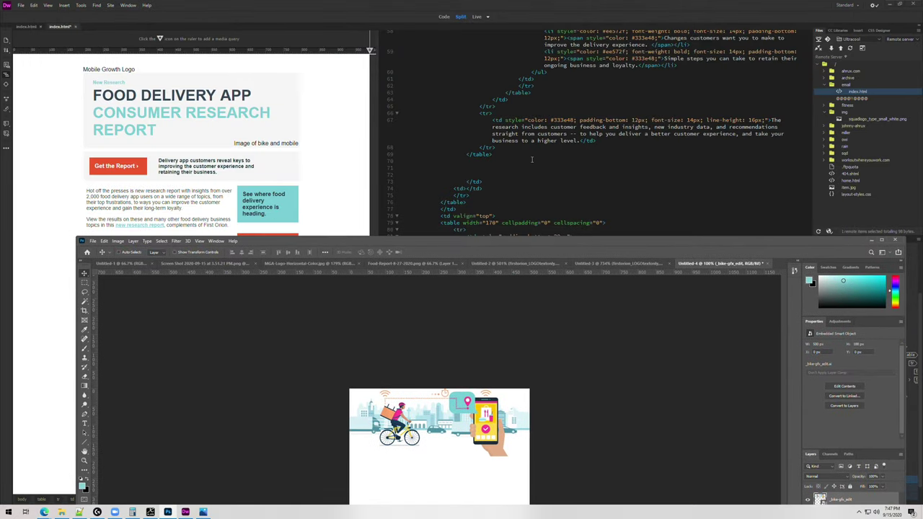
{"action": "left_click", "coordinate": [532, 160]}
{"action": "scroll", "coordinate": [694, 132], "scroll_direction": "up", "scroll_amount": 19}
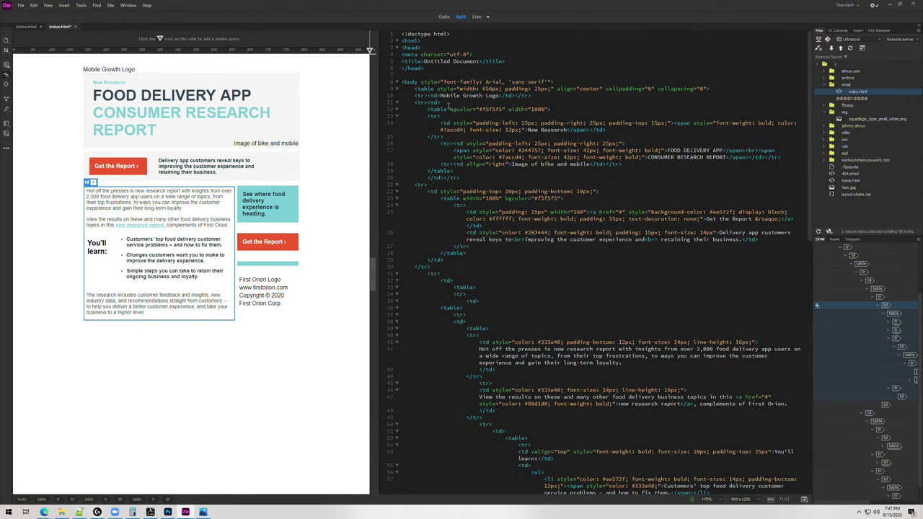
{"action": "double_click", "coordinate": [486, 109]}
{"action": "key", "text": "ctrl+c"}
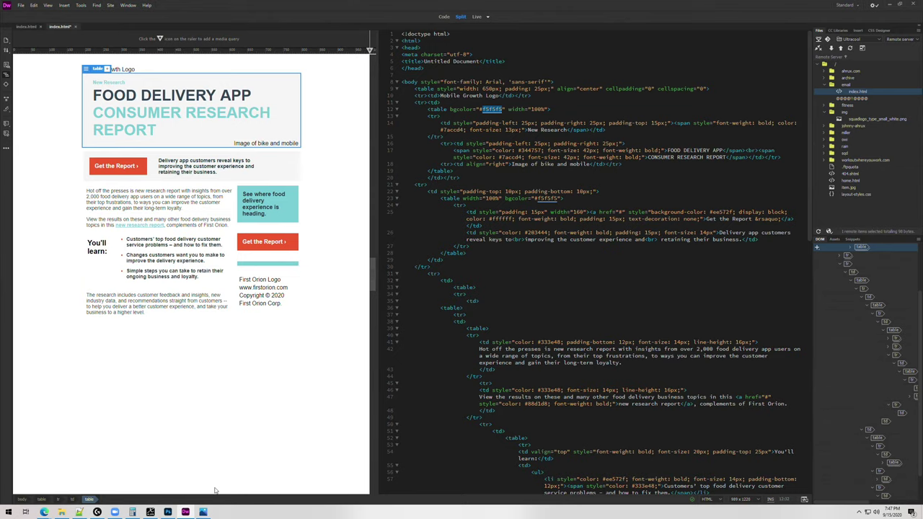
Switch to Photoshop and crop the empty area below the bike and mobile graphic, leaving a canvas of 500 by 196 pixels
{"action": "left_click", "coordinate": [168, 512]}
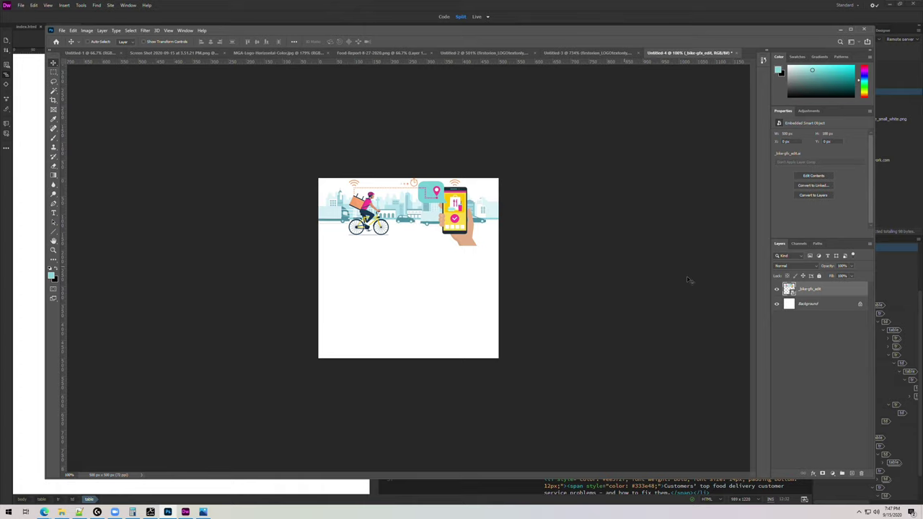
{"action": "scroll", "coordinate": [398, 243], "scroll_direction": "up", "scroll_amount": 2}
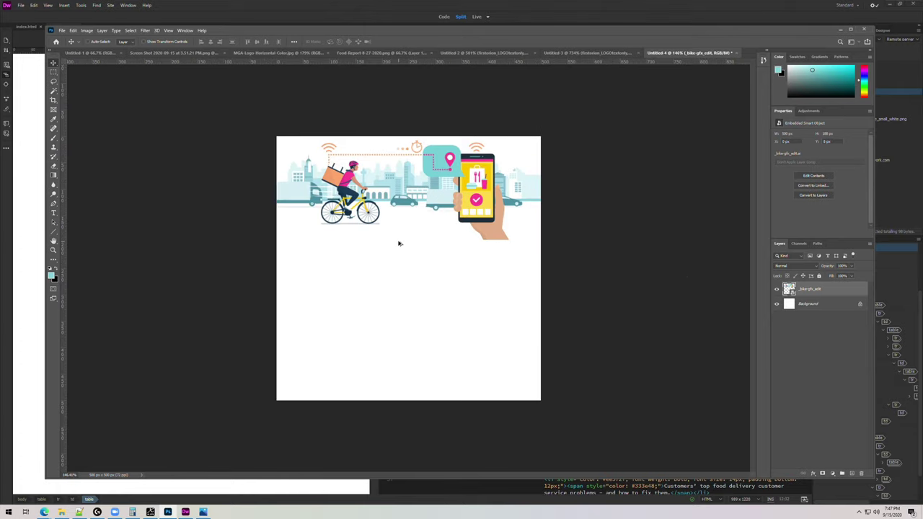
{"action": "scroll", "coordinate": [398, 243], "scroll_direction": "up", "scroll_amount": 2}
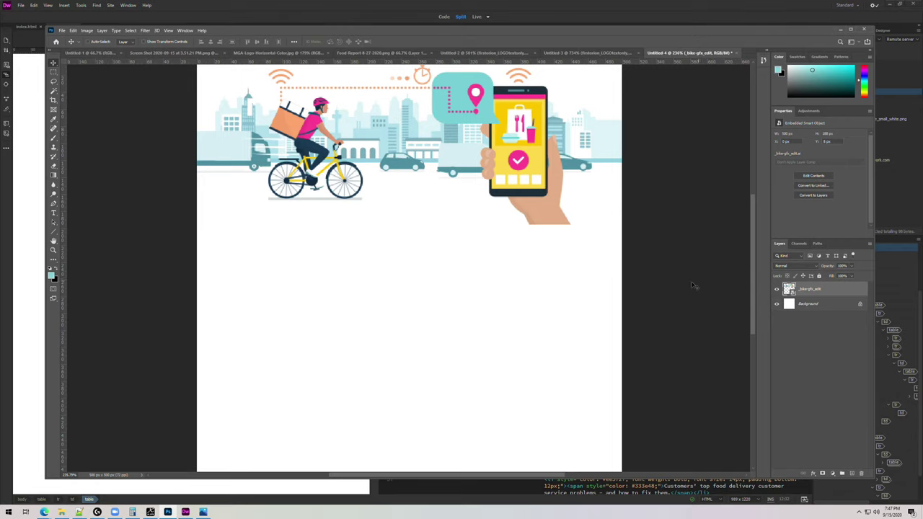
{"action": "scroll", "coordinate": [558, 294], "scroll_direction": "up", "scroll_amount": 2}
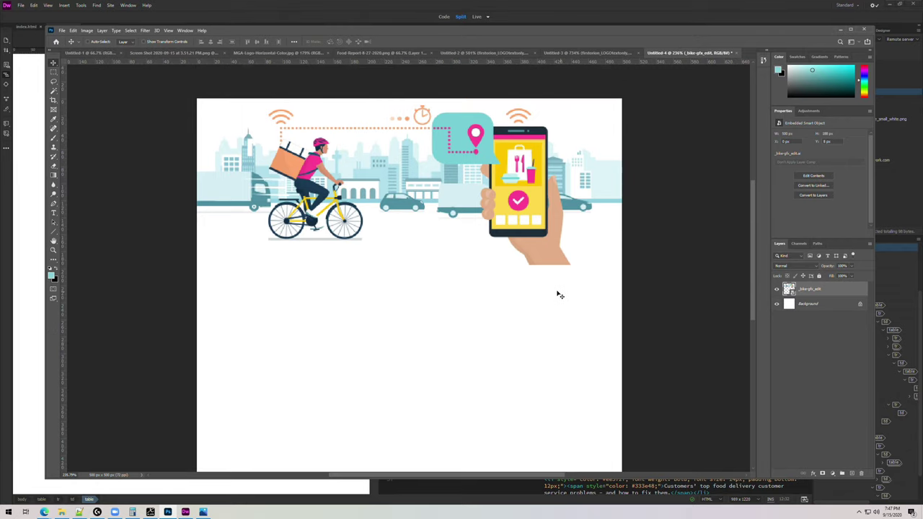
{"action": "scroll", "coordinate": [559, 295], "scroll_direction": "up", "scroll_amount": 2}
{"action": "key", "text": "c"}
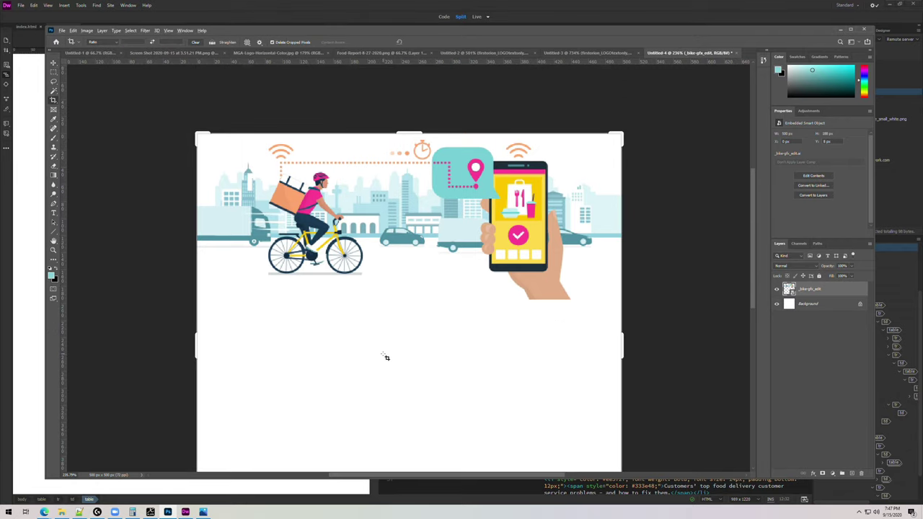
{"action": "scroll", "coordinate": [386, 356], "scroll_direction": "down", "scroll_amount": 2}
{"action": "left_click_drag", "start_coordinate": [402, 413], "coordinate": [415, 326]}
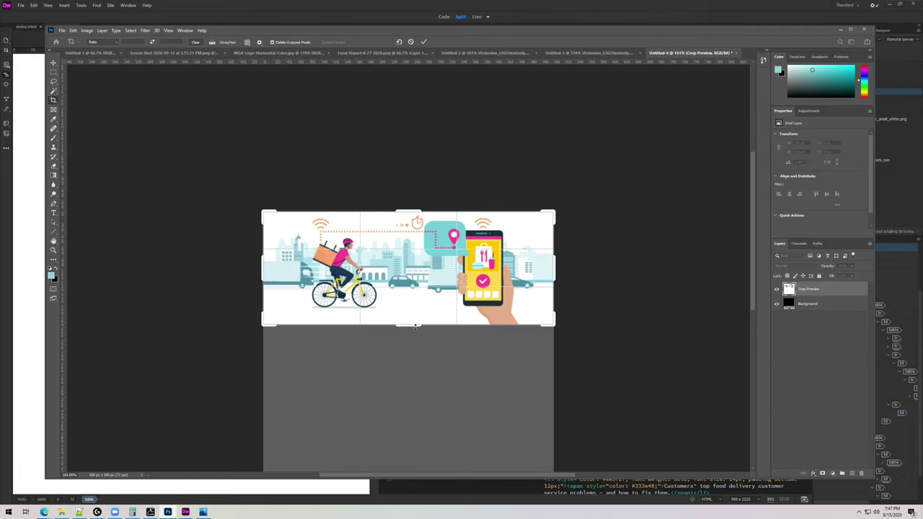
{"action": "key", "text": "Return"}
{"action": "key", "text": "ctrl+0"}
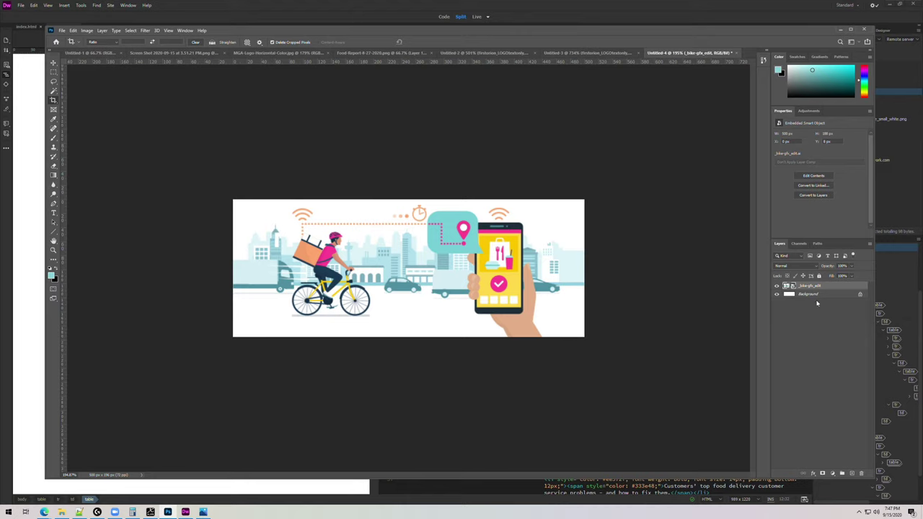
Delete the white Background layer and add a Solid Color fill layer in f5f5f5 beneath the bike graphic
{"action": "left_click_drag", "start_coordinate": [831, 300], "coordinate": [860, 473]}
{"action": "left_click", "coordinate": [832, 475]}
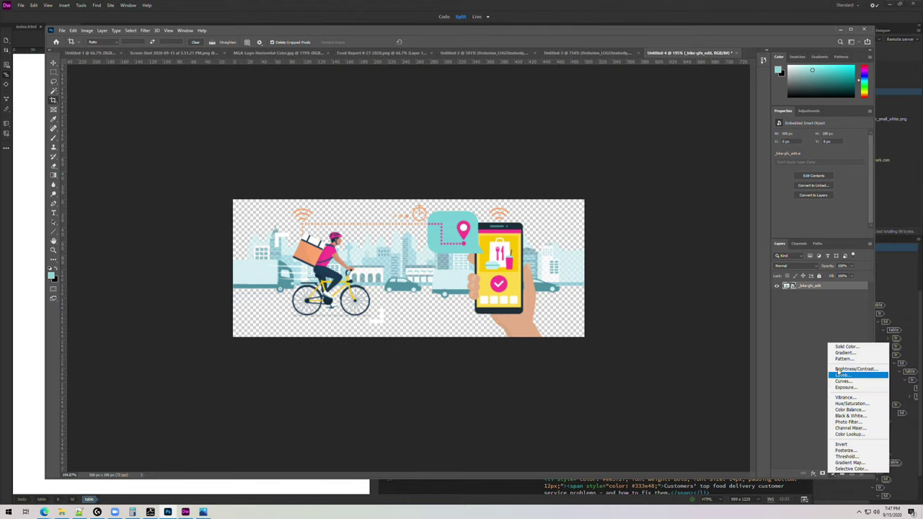
{"action": "left_click", "coordinate": [842, 347]}
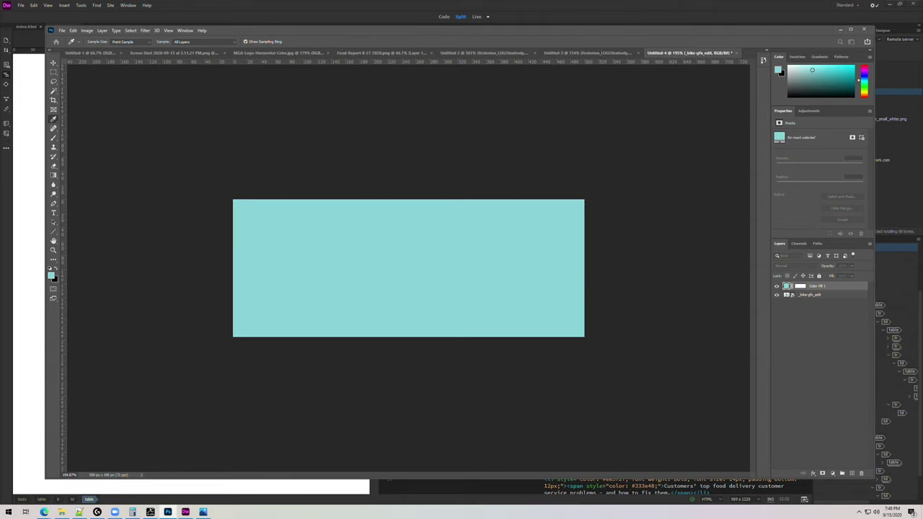
{"action": "key", "text": "ctrl+v"}
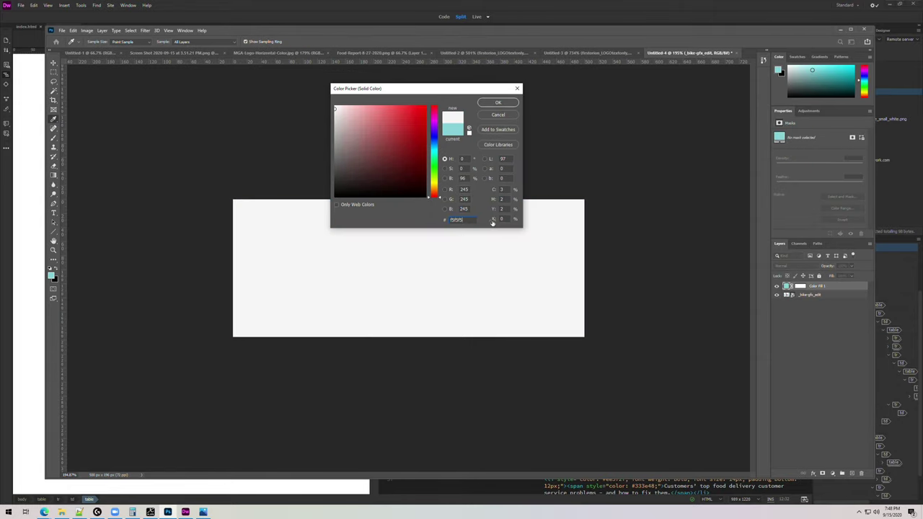
{"action": "key", "text": "Return"}
{"action": "key", "text": "c"}
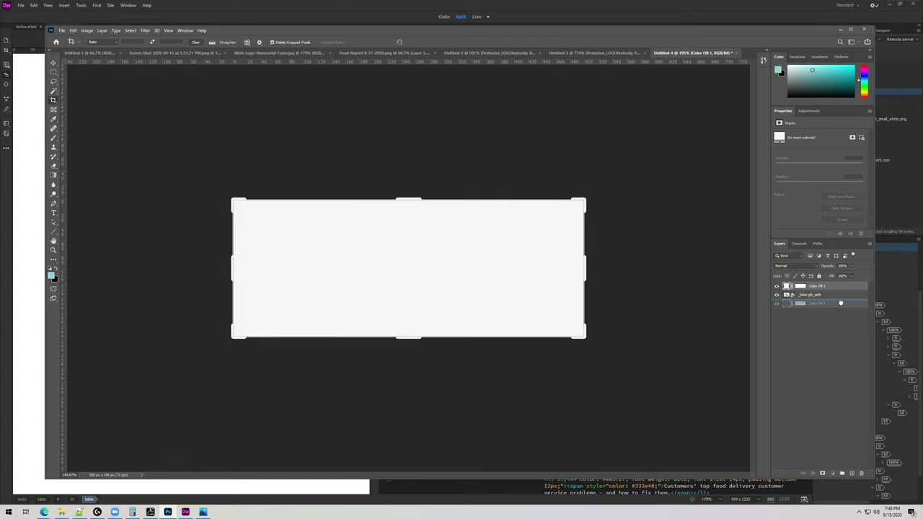
{"action": "key", "text": "ctrl+bracketleft"}
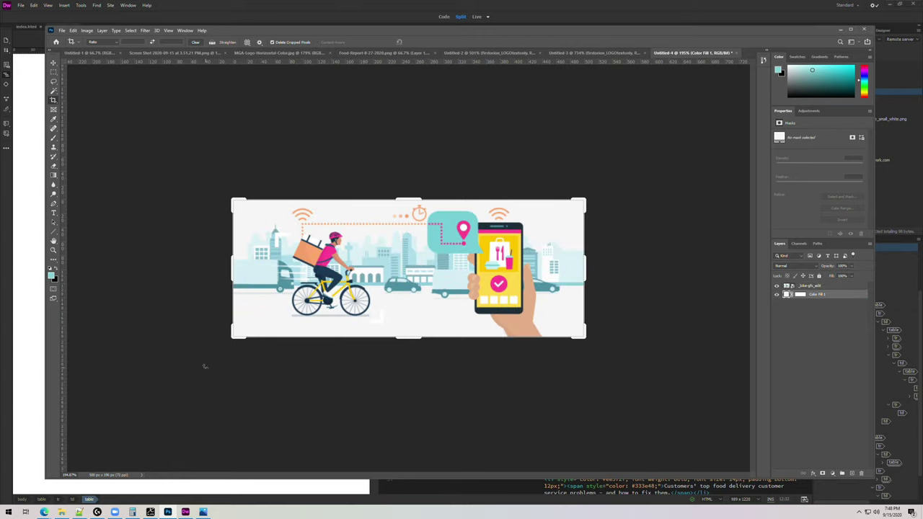
{"action": "key", "text": "v"}
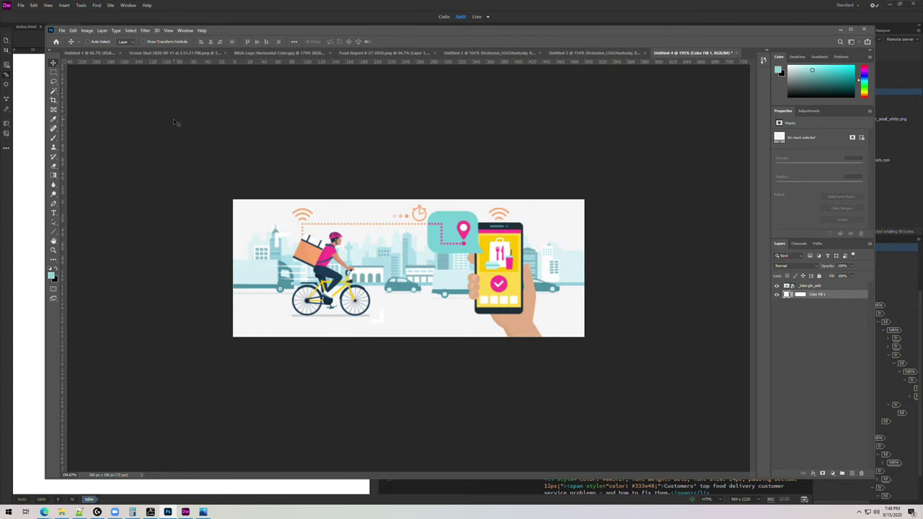
{"action": "left_click", "coordinate": [62, 30]}
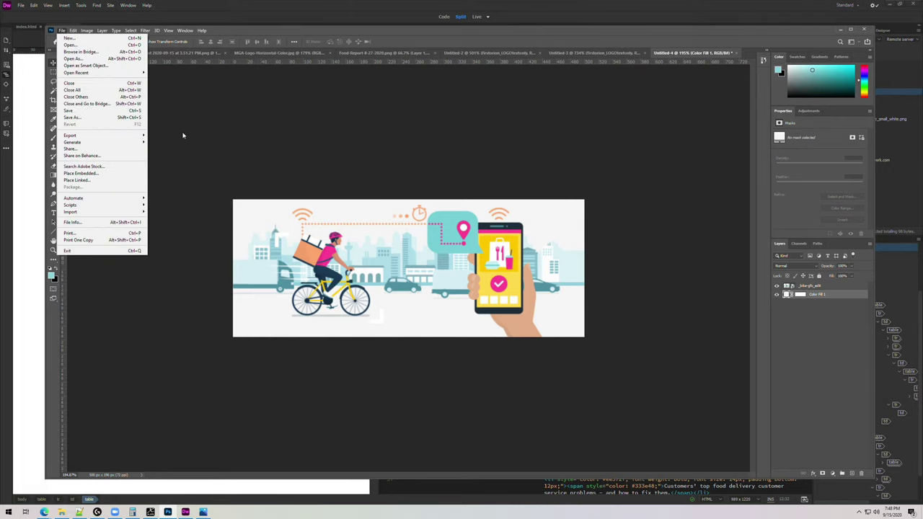
{"action": "left_click", "coordinate": [70, 44]}
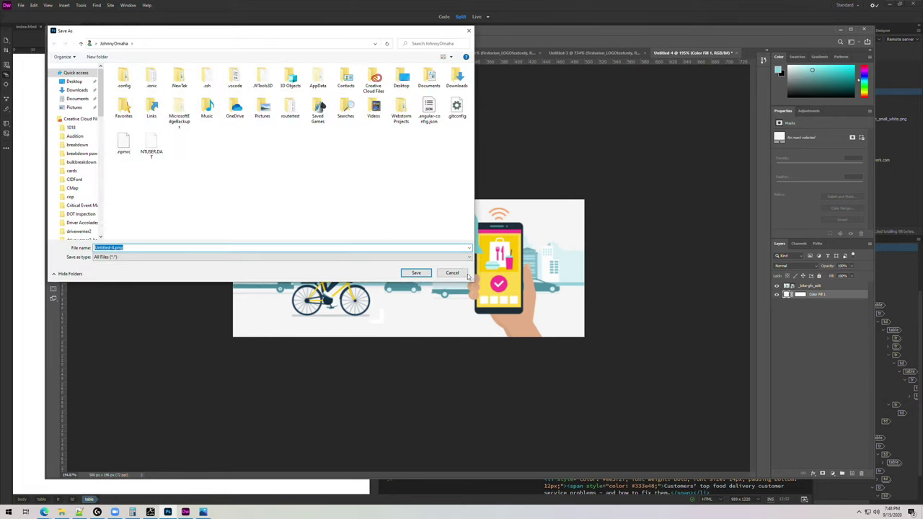
{"action": "left_click", "coordinate": [446, 271]}
Open the header graphic in Save for Web as a GIF with 256 colors, and enlarge the dialog and its preview
{"action": "left_click", "coordinate": [62, 31]}
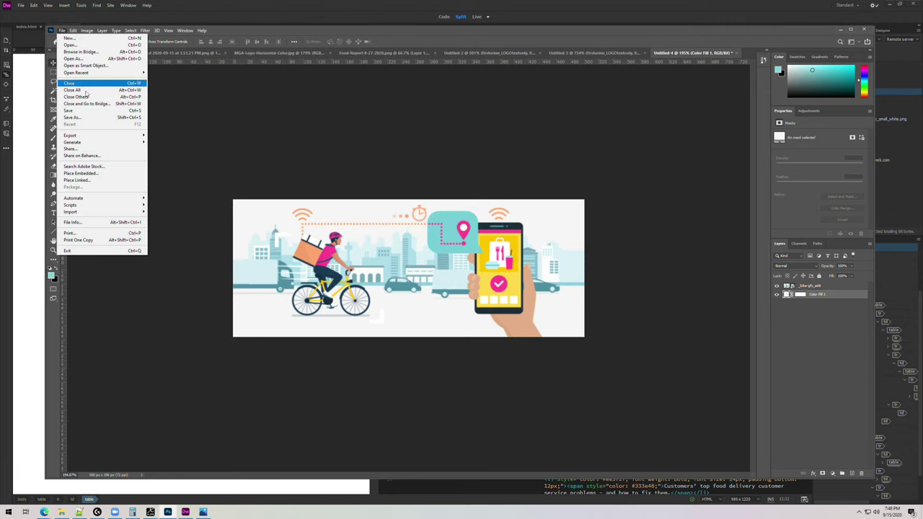
{"action": "mouse_move", "coordinate": [90, 136]}
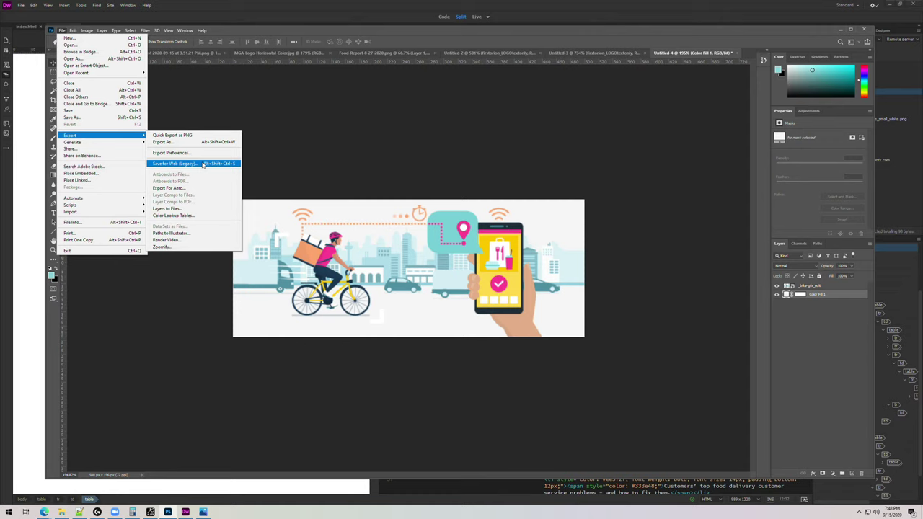
{"action": "left_click", "coordinate": [176, 163]}
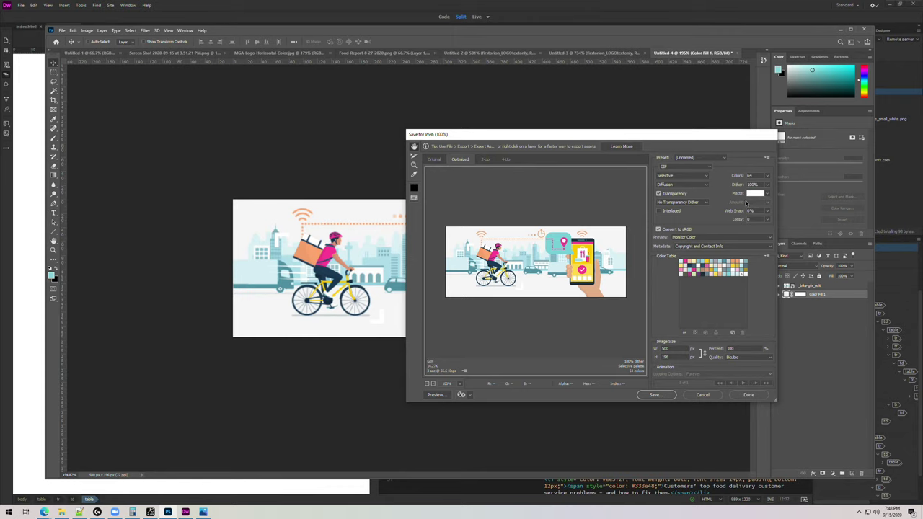
{"action": "left_click", "coordinate": [753, 175]}
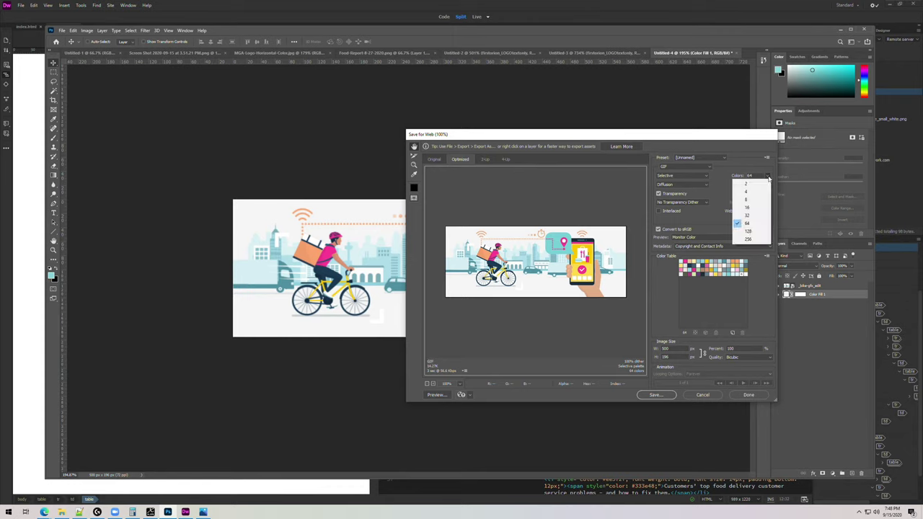
{"action": "left_click", "coordinate": [745, 238]}
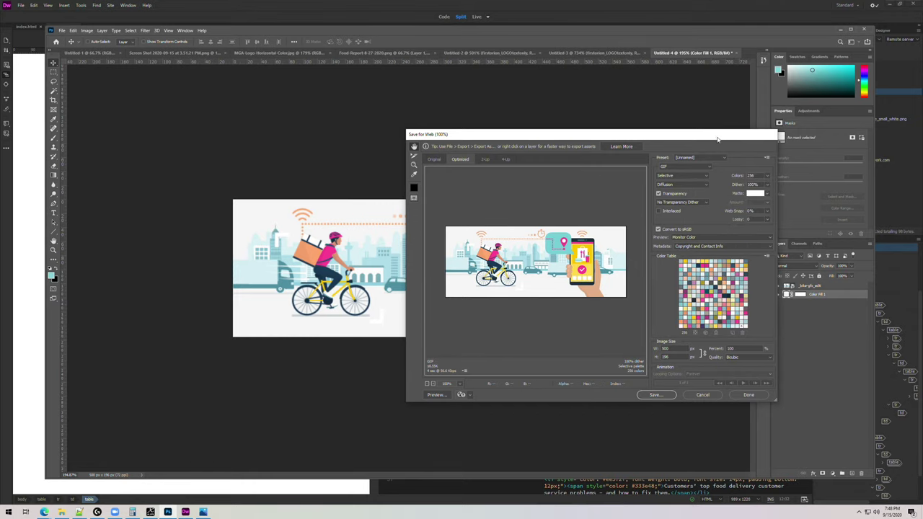
{"action": "left_click_drag", "start_coordinate": [717, 138], "coordinate": [572, 100]}
{"action": "left_click_drag", "start_coordinate": [758, 411], "coordinate": [806, 432]}
{"action": "left_click", "coordinate": [494, 299]}
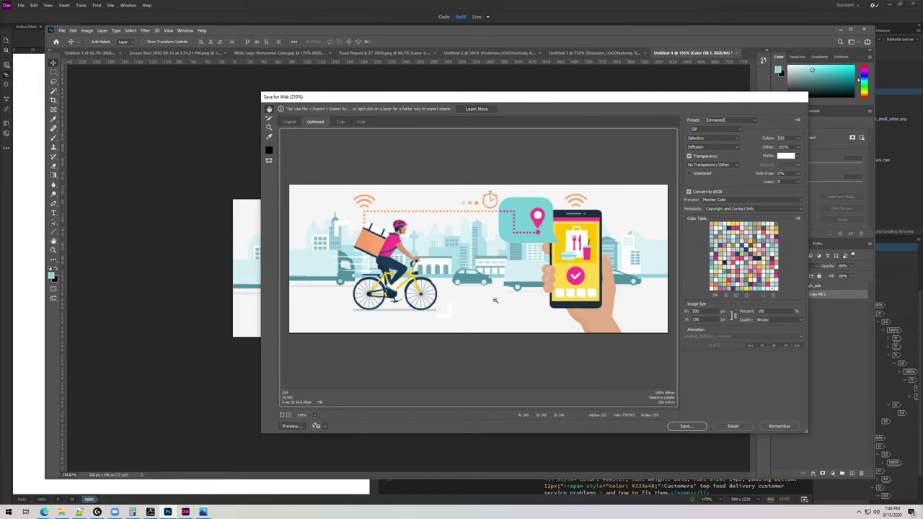
Try reducing the GIF's color palette to 128, 64 and 32 colors to compare quality and file size
{"action": "left_click", "coordinate": [797, 138]}
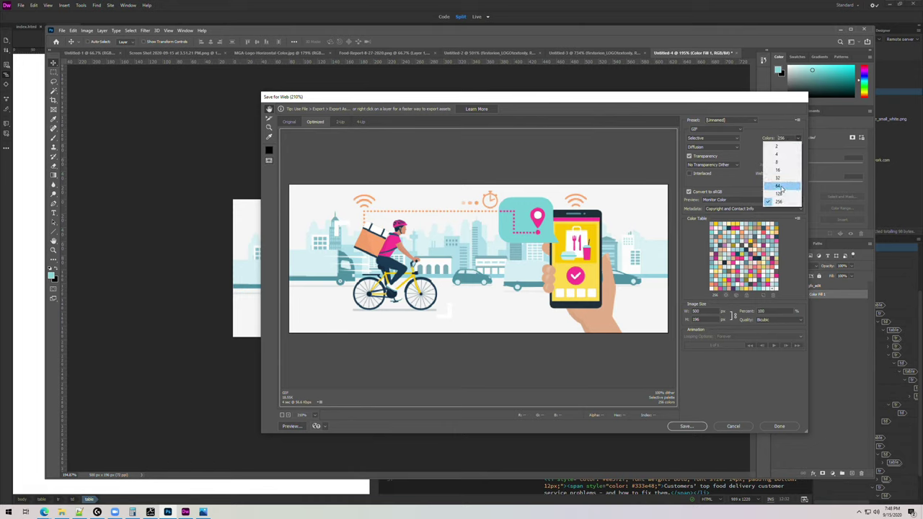
{"action": "left_click", "coordinate": [779, 193]}
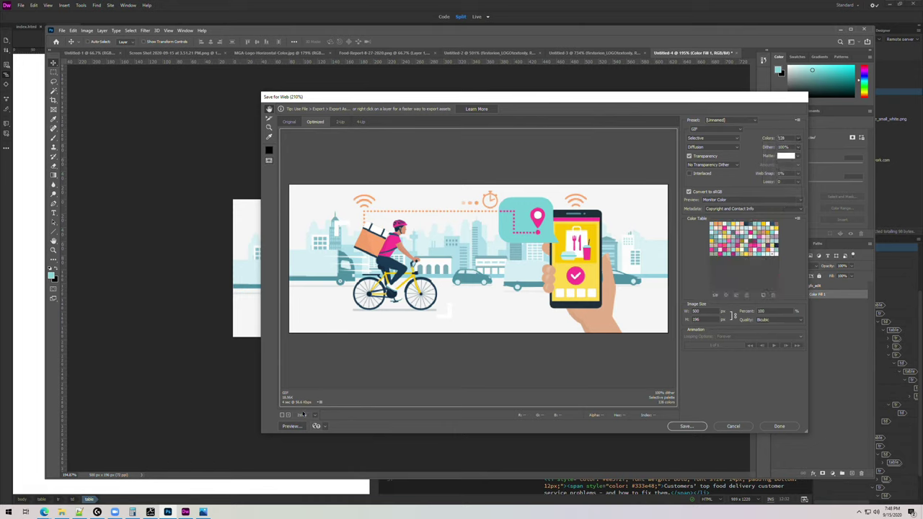
{"action": "left_click", "coordinate": [797, 139]}
{"action": "left_click", "coordinate": [782, 185]}
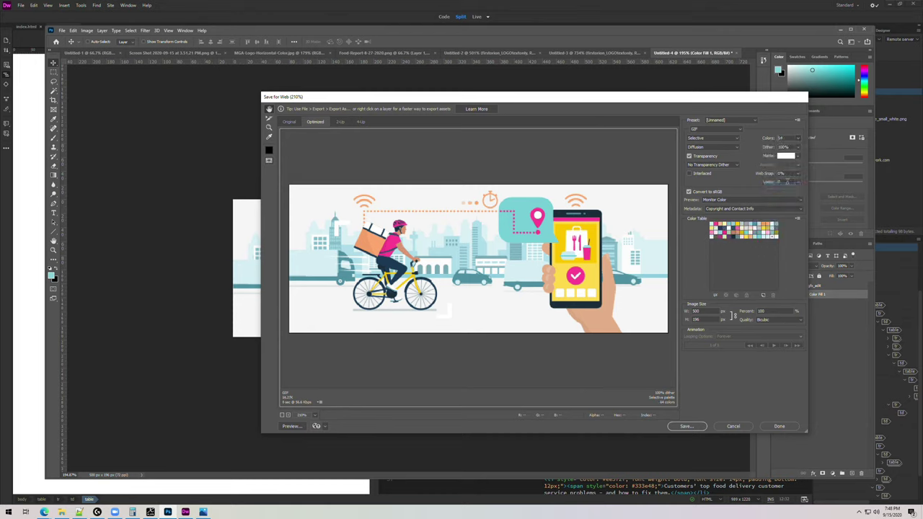
{"action": "left_click", "coordinate": [797, 139]}
{"action": "left_click", "coordinate": [779, 176]}
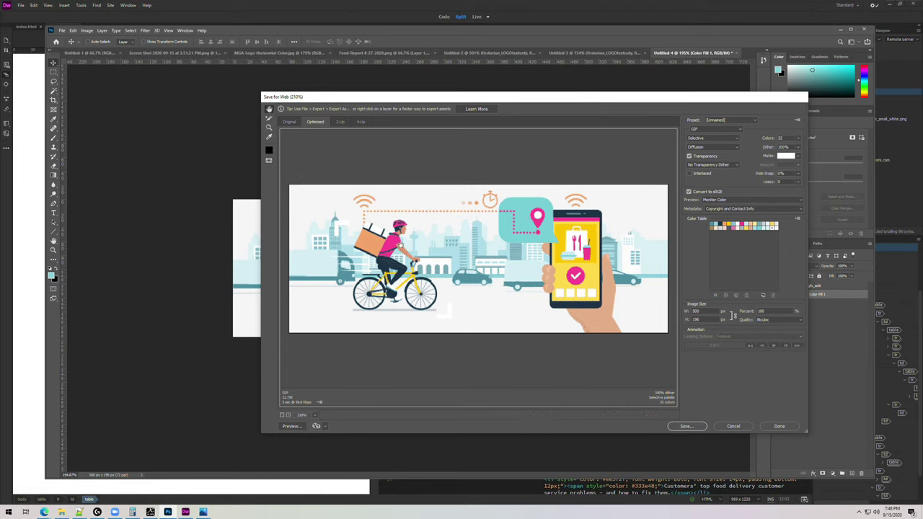
Turn off transparency for the GIF, try 64 and 128 colors, and set the palette to 256 colors
{"action": "left_click", "coordinate": [689, 156]}
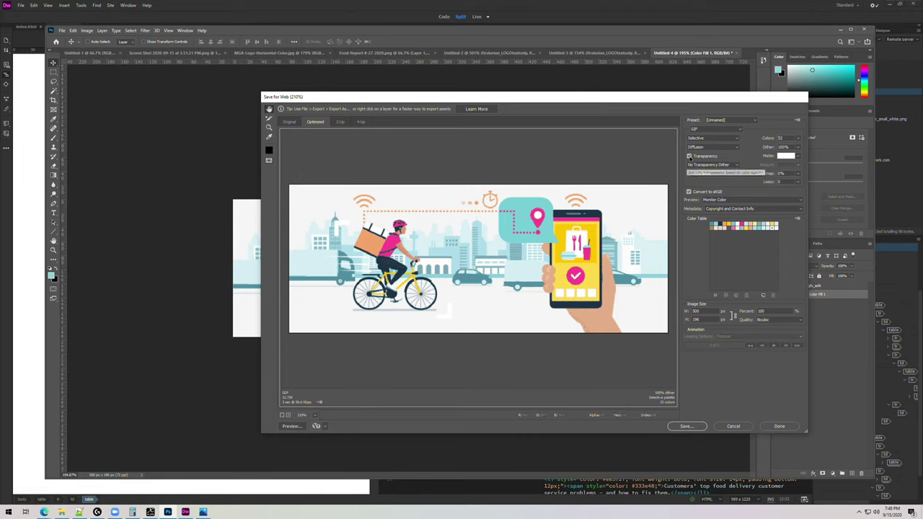
{"action": "left_click", "coordinate": [796, 138]}
{"action": "left_click", "coordinate": [784, 186]}
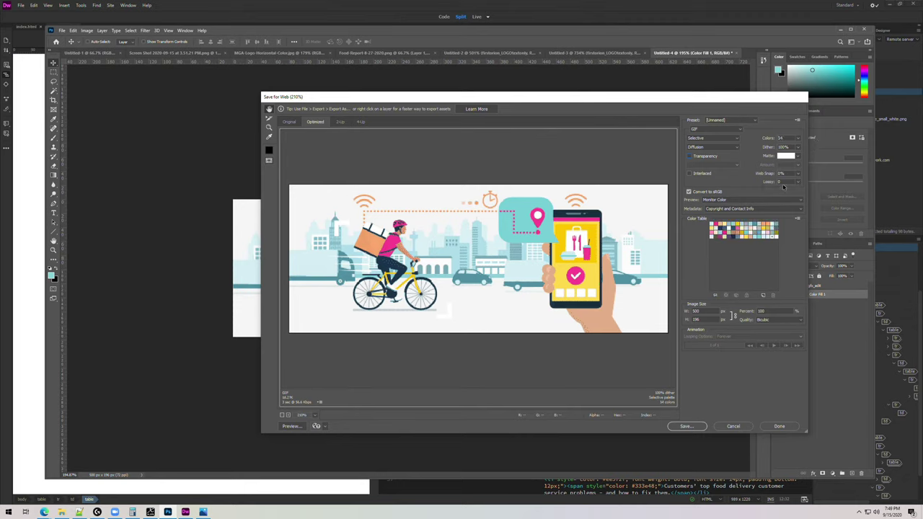
{"action": "left_click", "coordinate": [796, 138]}
{"action": "left_click", "coordinate": [784, 195]}
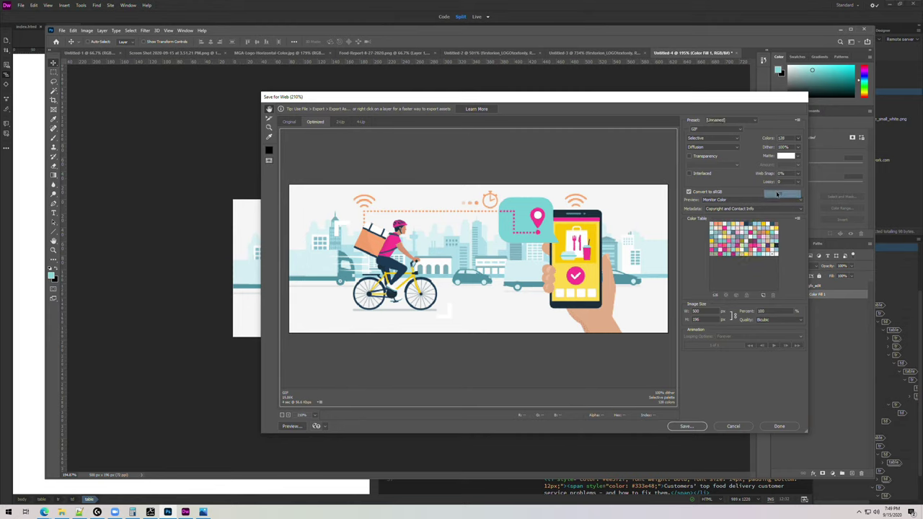
{"action": "left_click", "coordinate": [795, 138]}
{"action": "left_click", "coordinate": [783, 203]}
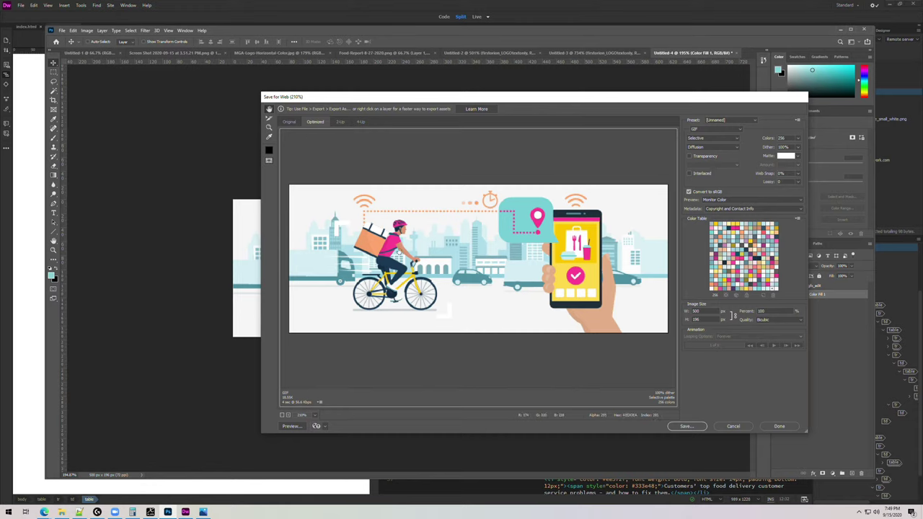
Save the optimized GIF under the file name hero in the linked images folder alongside the logo GIFs
{"action": "left_click", "coordinate": [685, 426]}
{"action": "type", "text": "hero"}
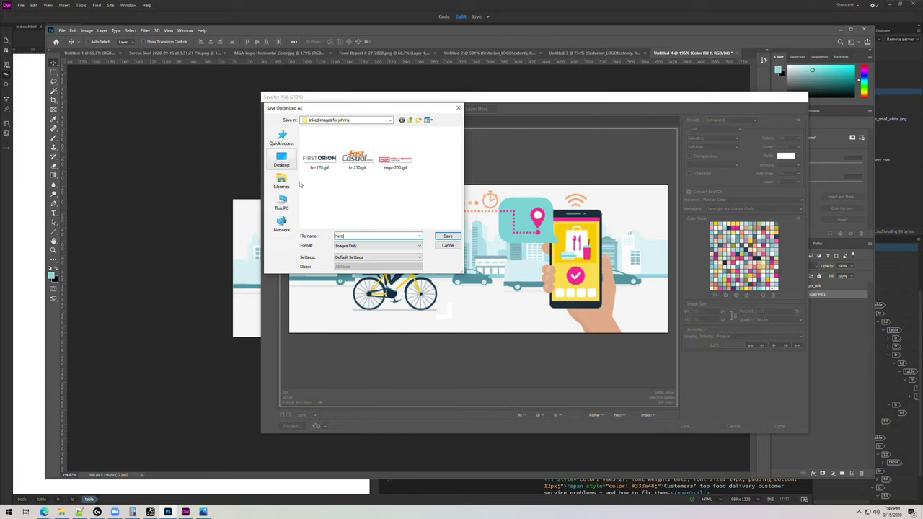
{"action": "left_click", "coordinate": [446, 237]}
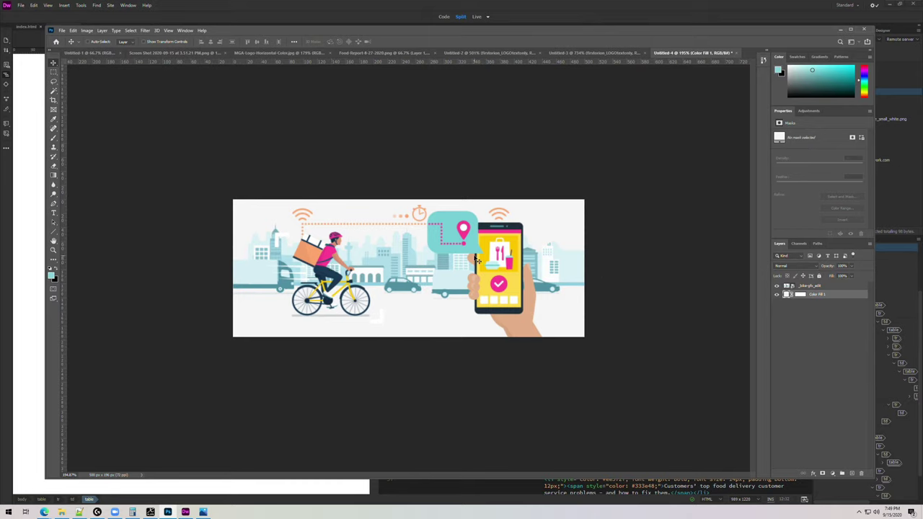